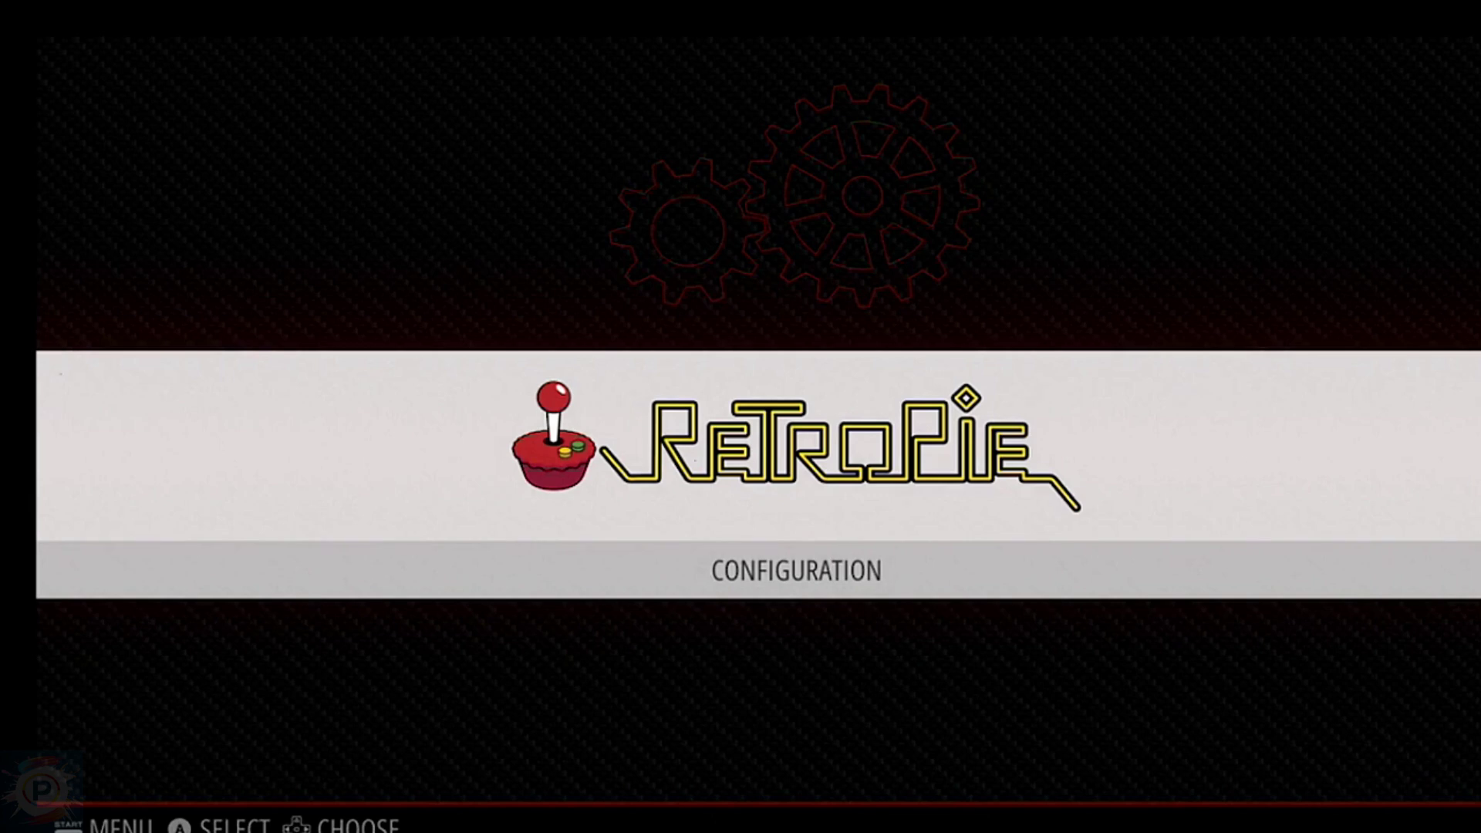
Step: Shut down the system through EmulationStation's quit options and confirm the shutdown
{"action": "key", "text": "Return"}
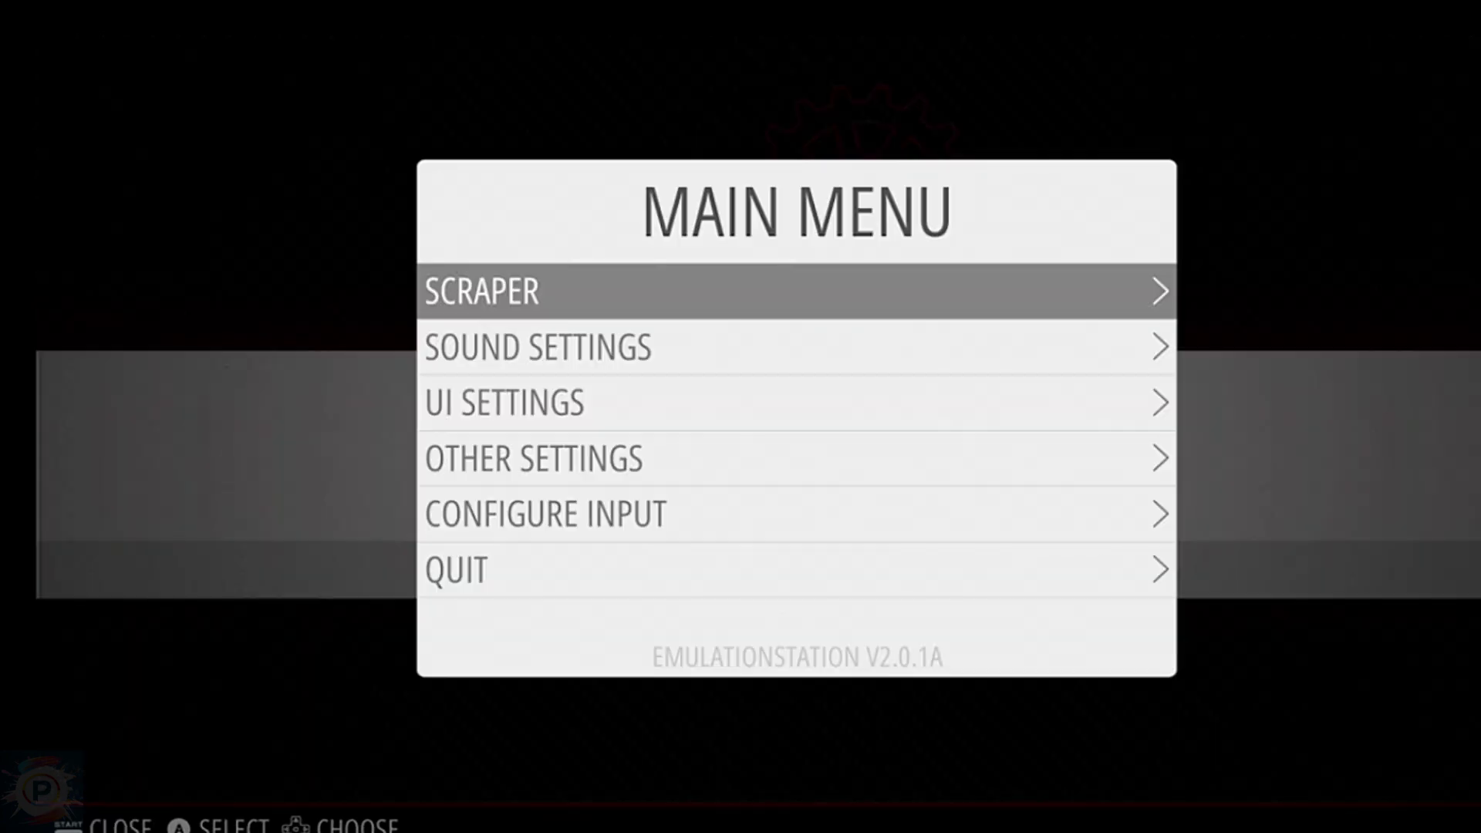
{"action": "key", "text": "Down"}
{"action": "key", "text": "Down"}
{"action": "key", "text": "Down"}
{"action": "key", "text": "Down"}
{"action": "key", "text": "Down"}
{"action": "key", "text": "Return"}
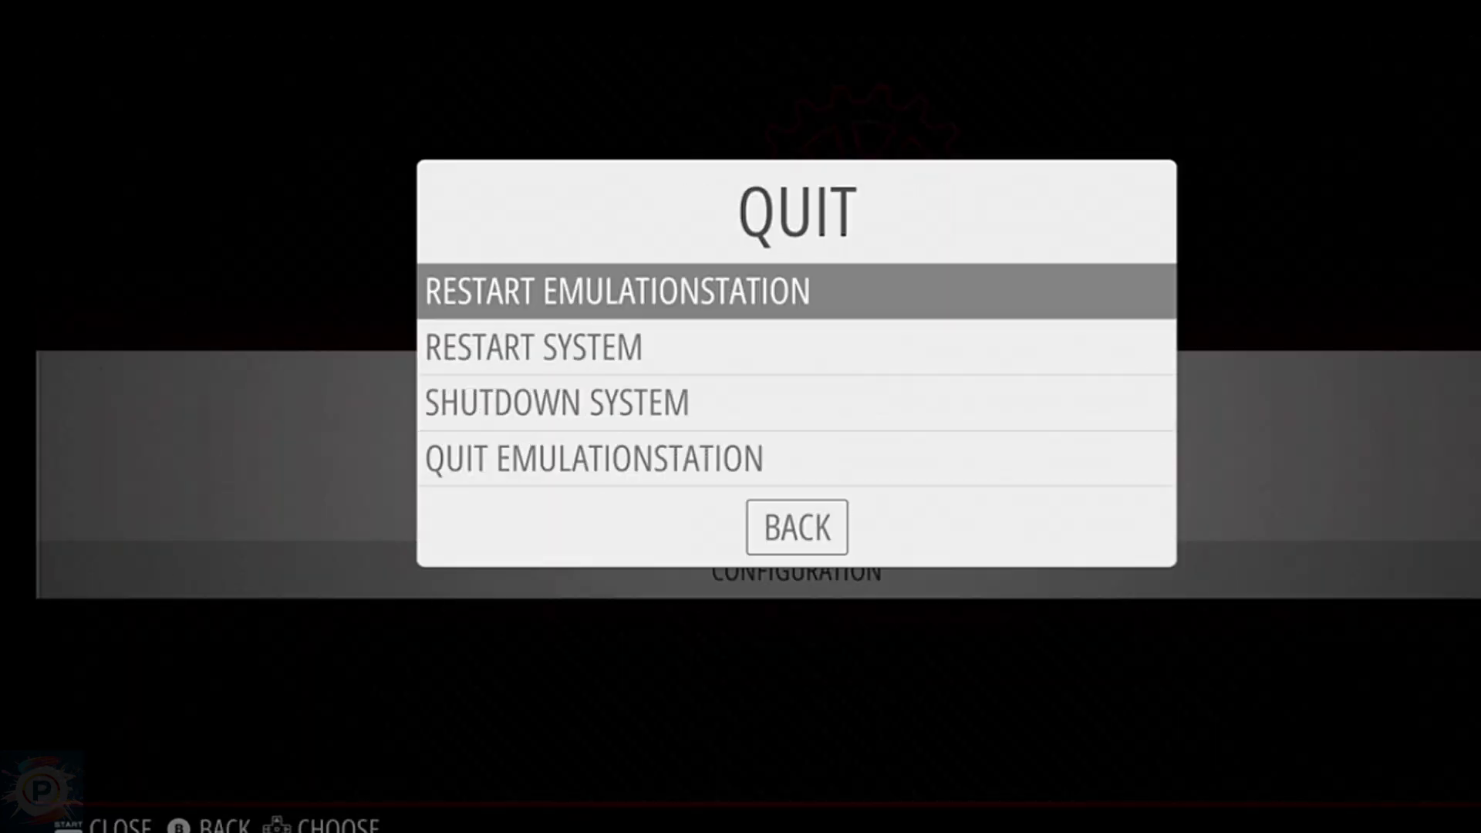
{"action": "key", "text": "Down"}
{"action": "key", "text": "Down"}
{"action": "key", "text": "Return"}
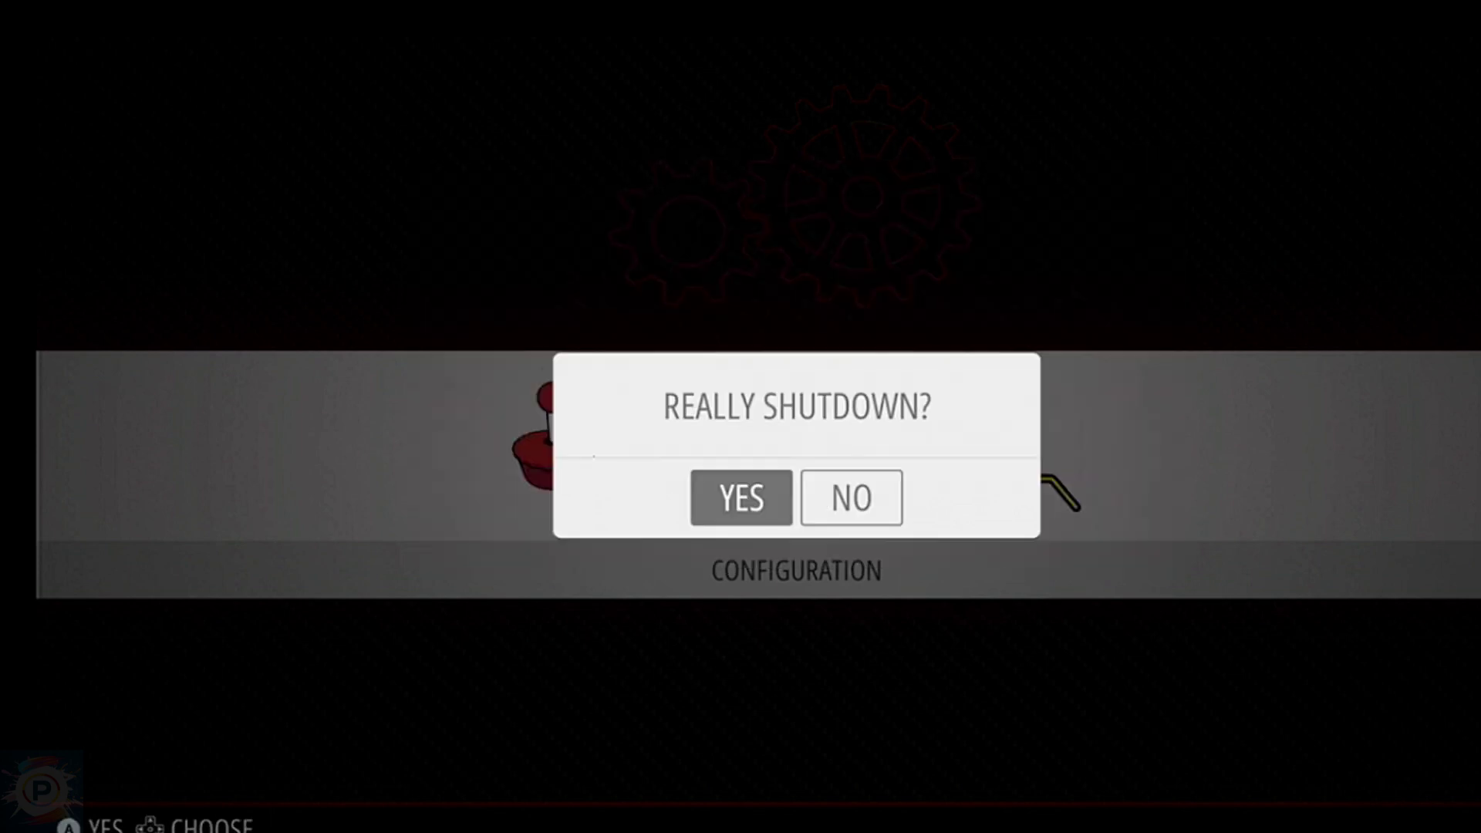
{"action": "key", "text": "Return"}
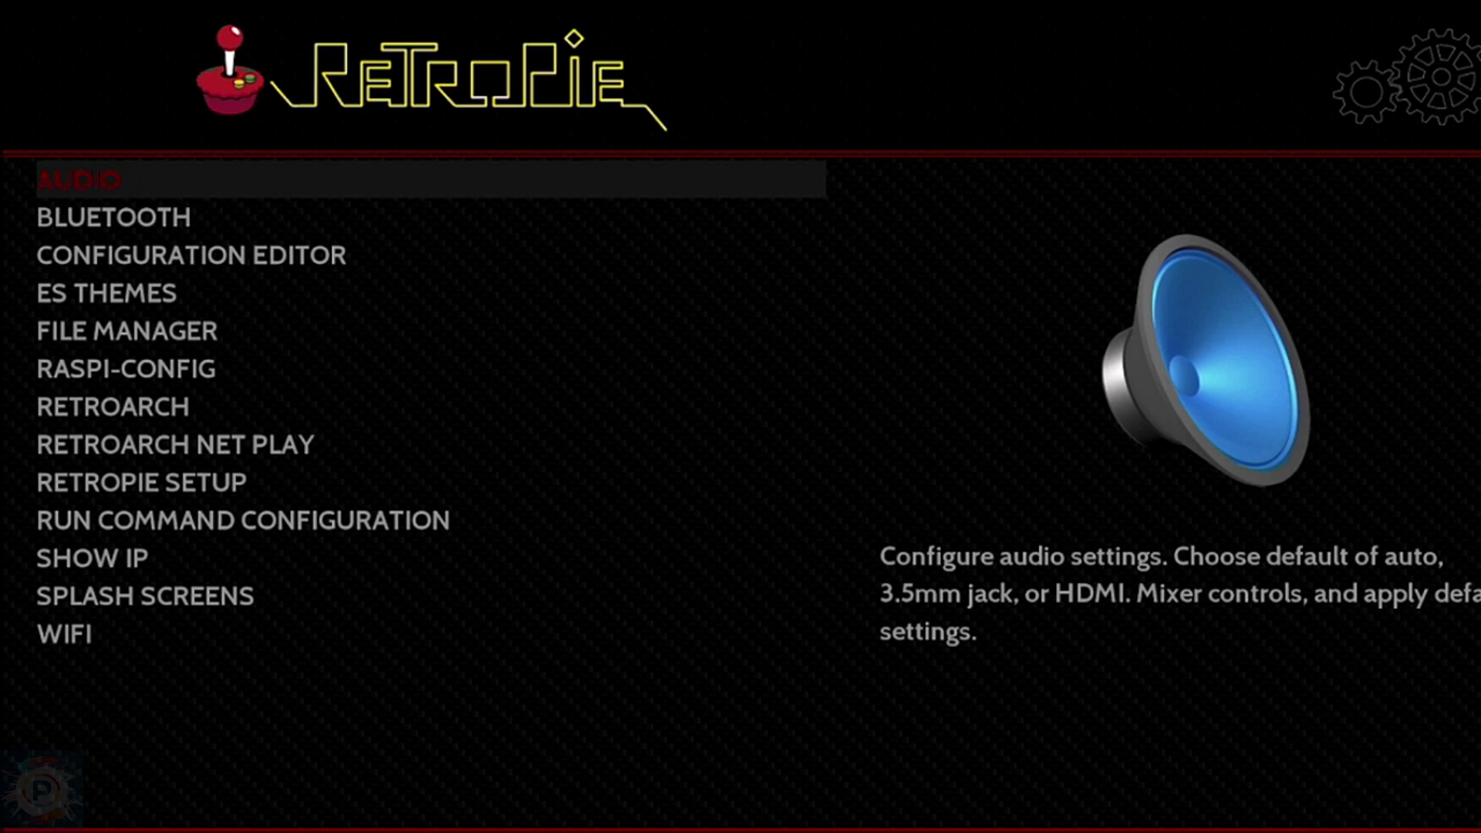
Step: Look over the audio output options and the Bluetooth device configuration options
{"action": "key", "text": "Return"}
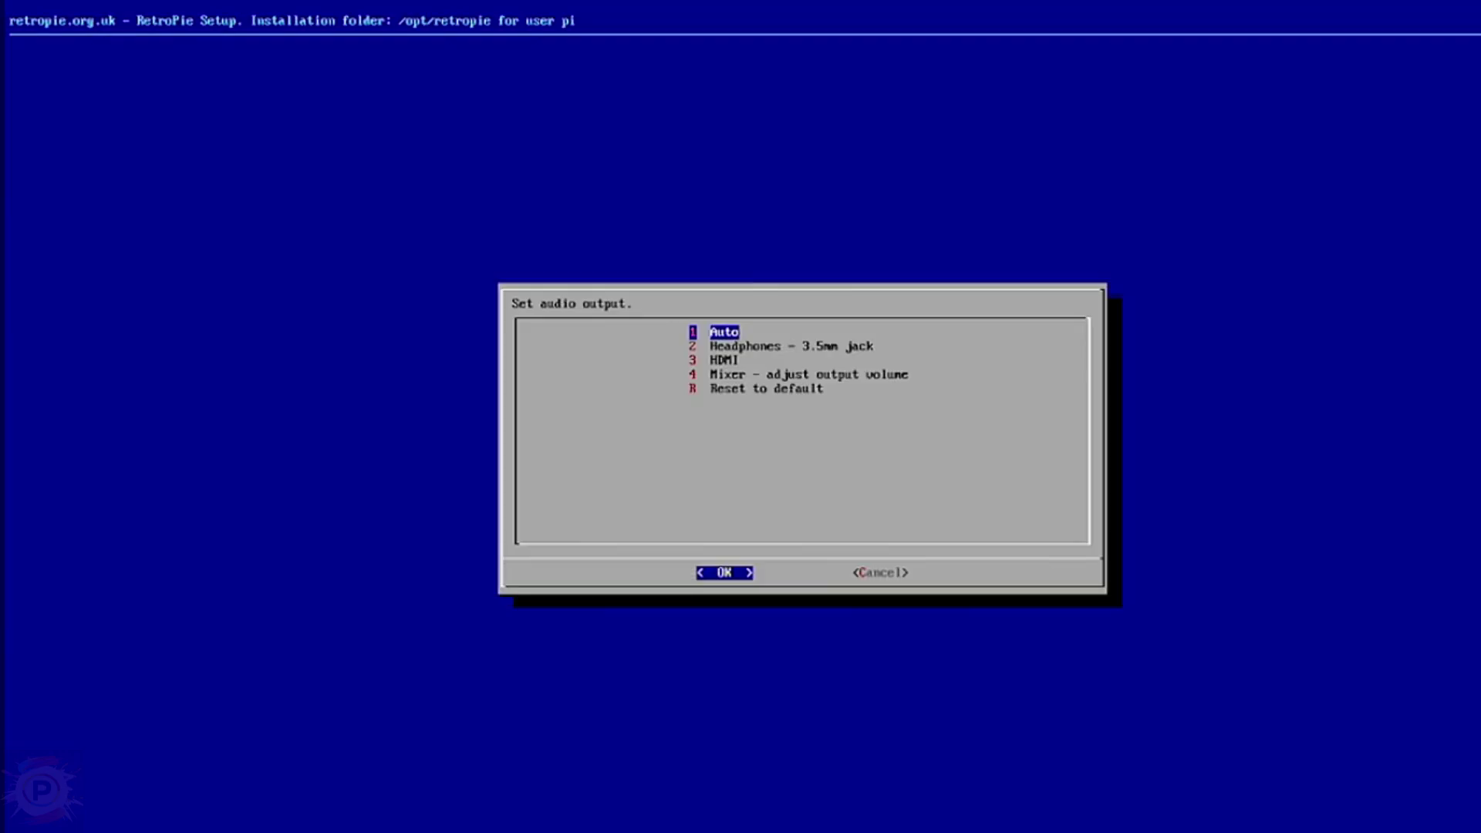
{"action": "key", "text": "Down"}
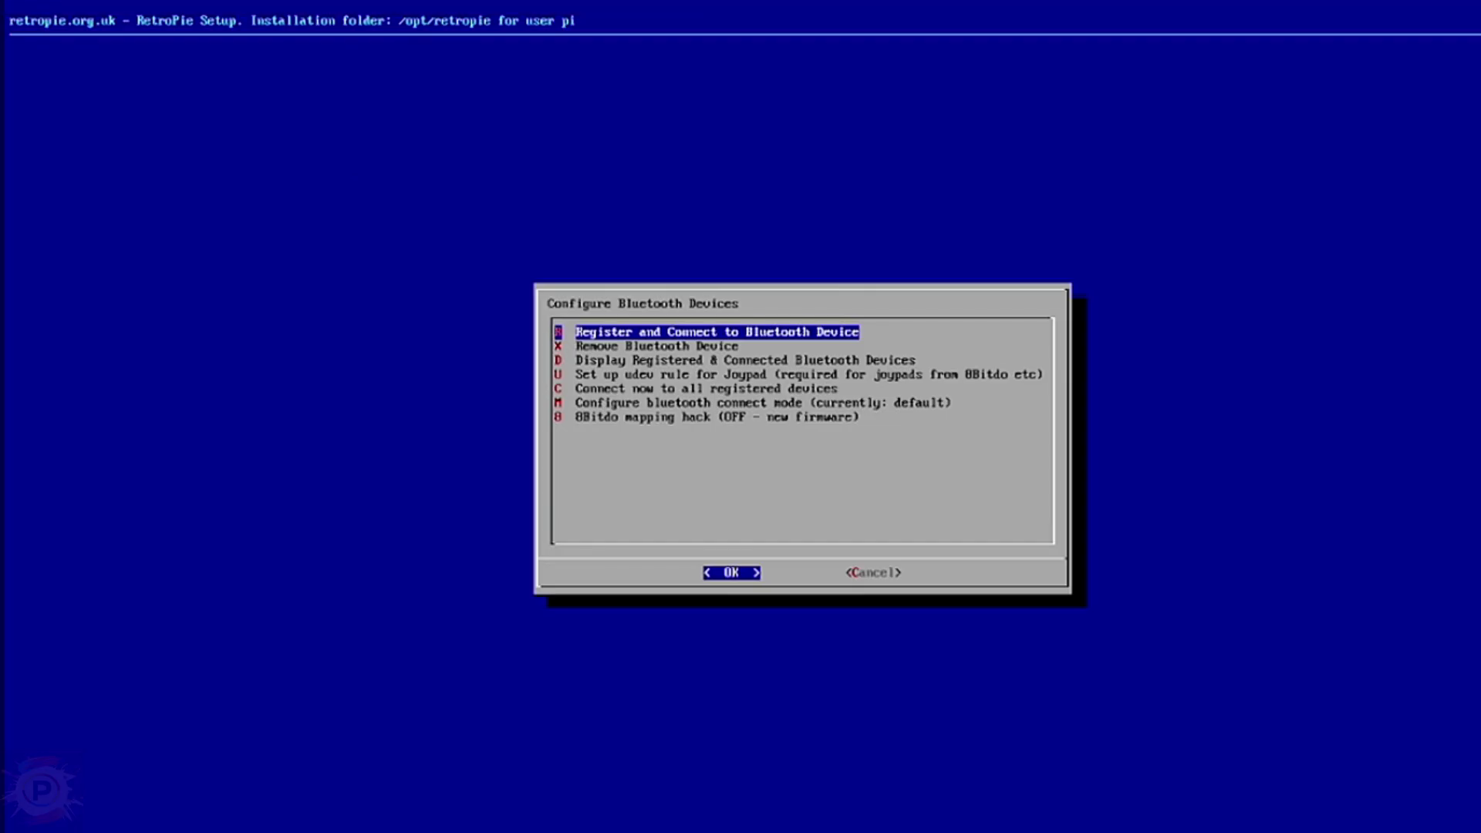
{"action": "key", "text": "Tab"}
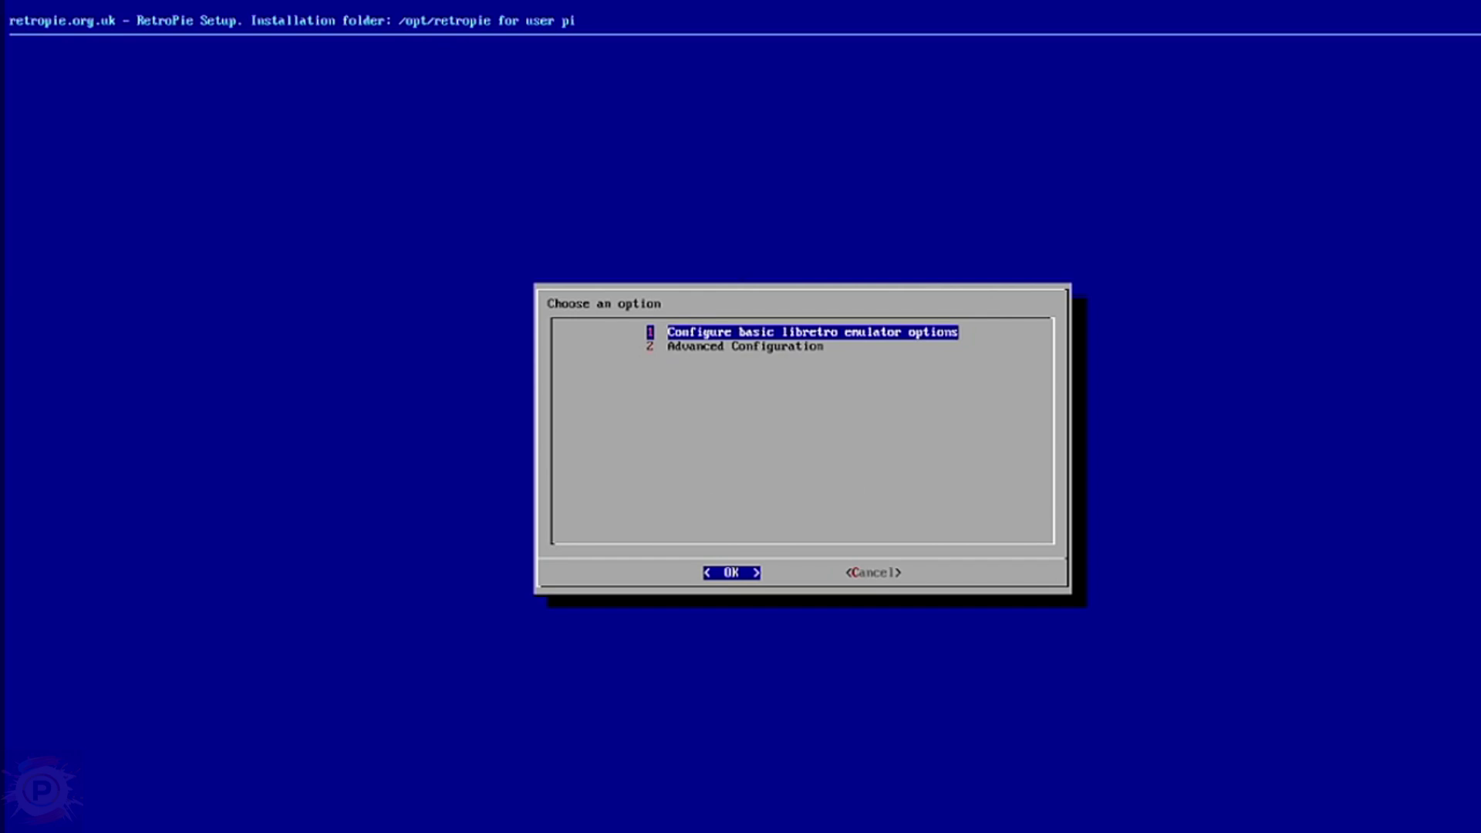
Step: View the default options for all libretro emulators under basic configuration, and leave the configuration editor
{"action": "key", "text": "Return"}
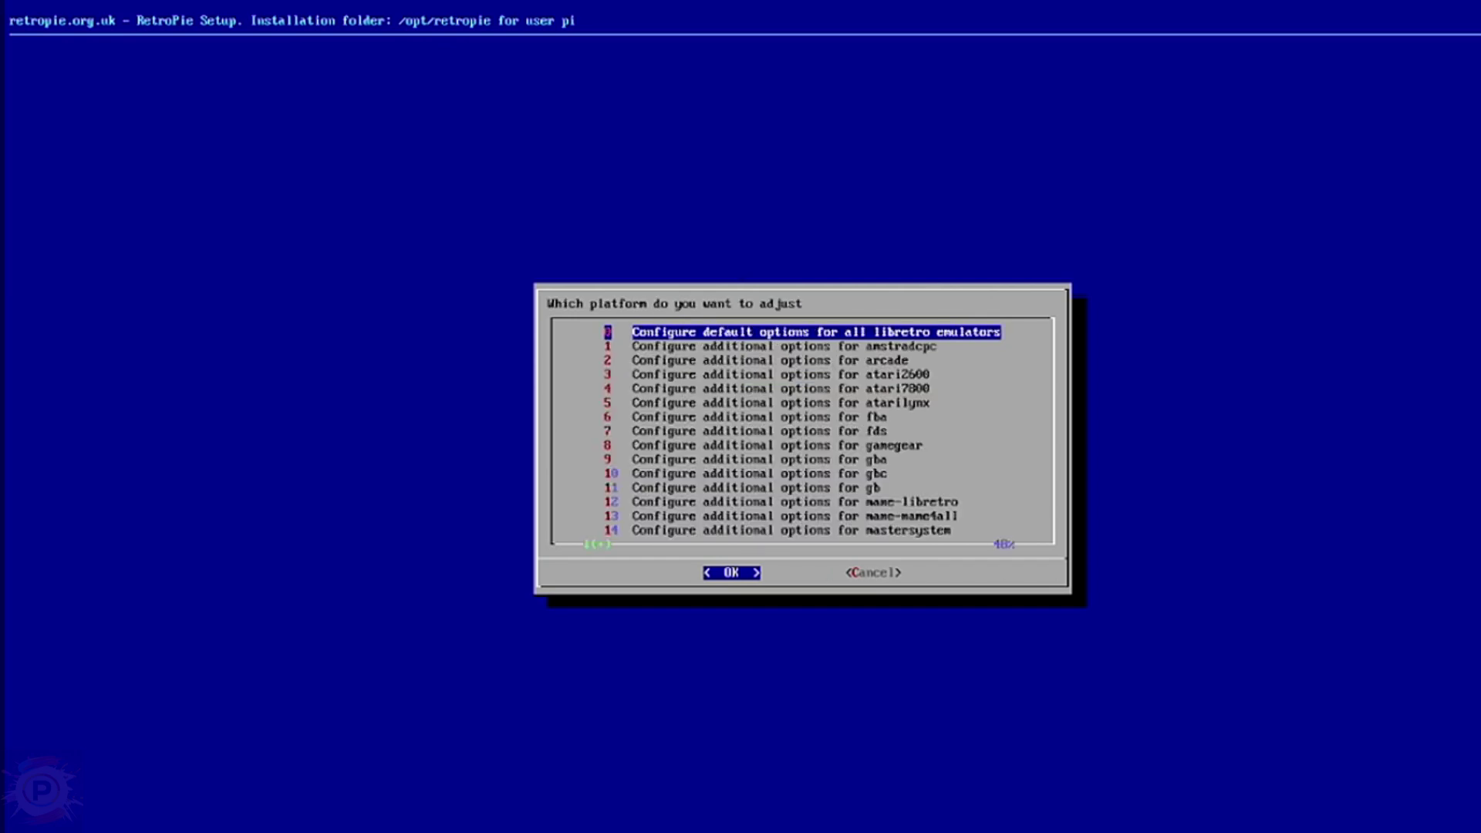
{"action": "key", "text": "Return"}
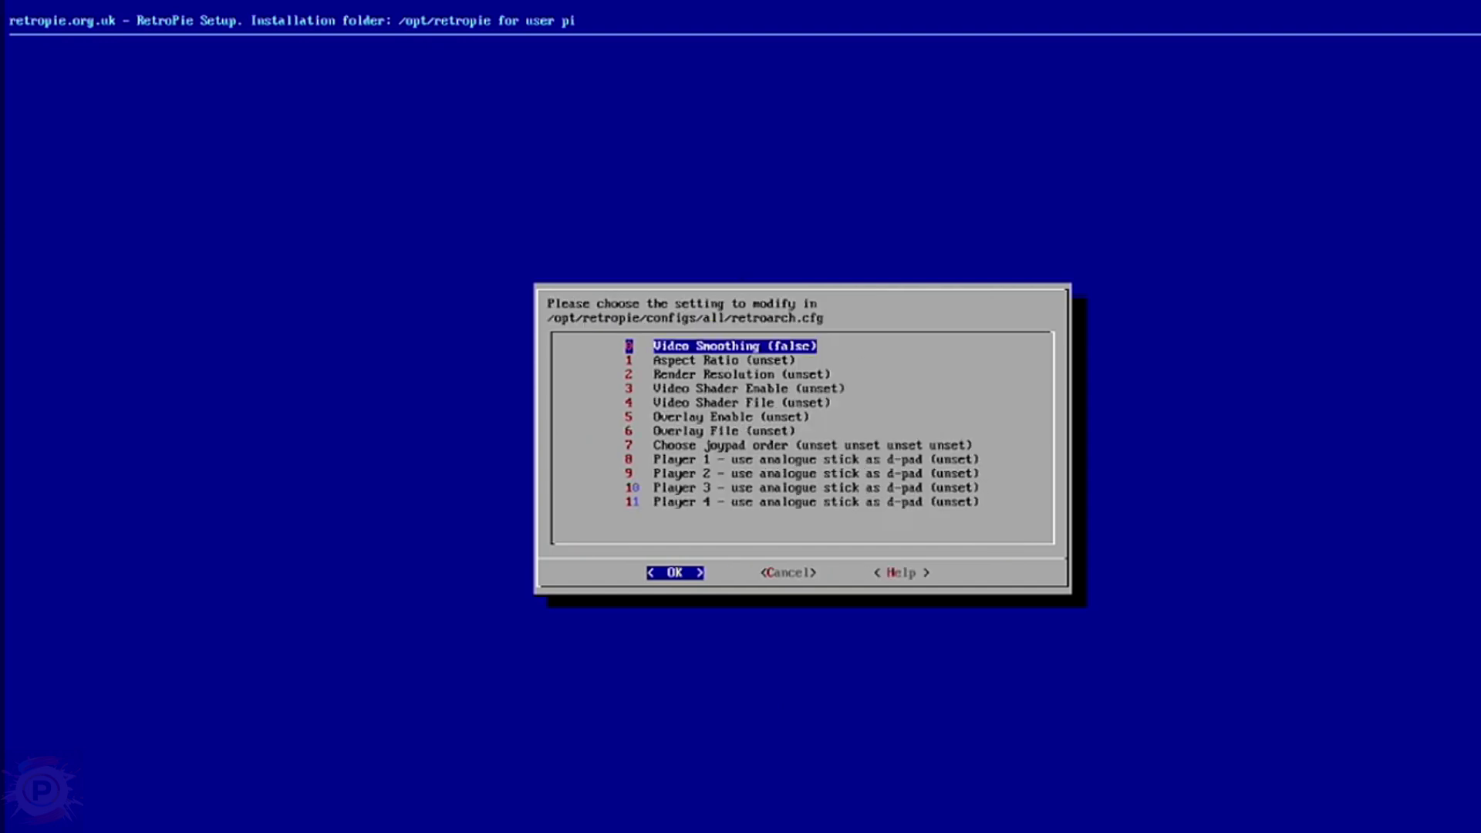
{"action": "key", "text": "Right"}
{"action": "key", "text": "Return"}
{"action": "key", "text": "Right"}
{"action": "key", "text": "Return"}
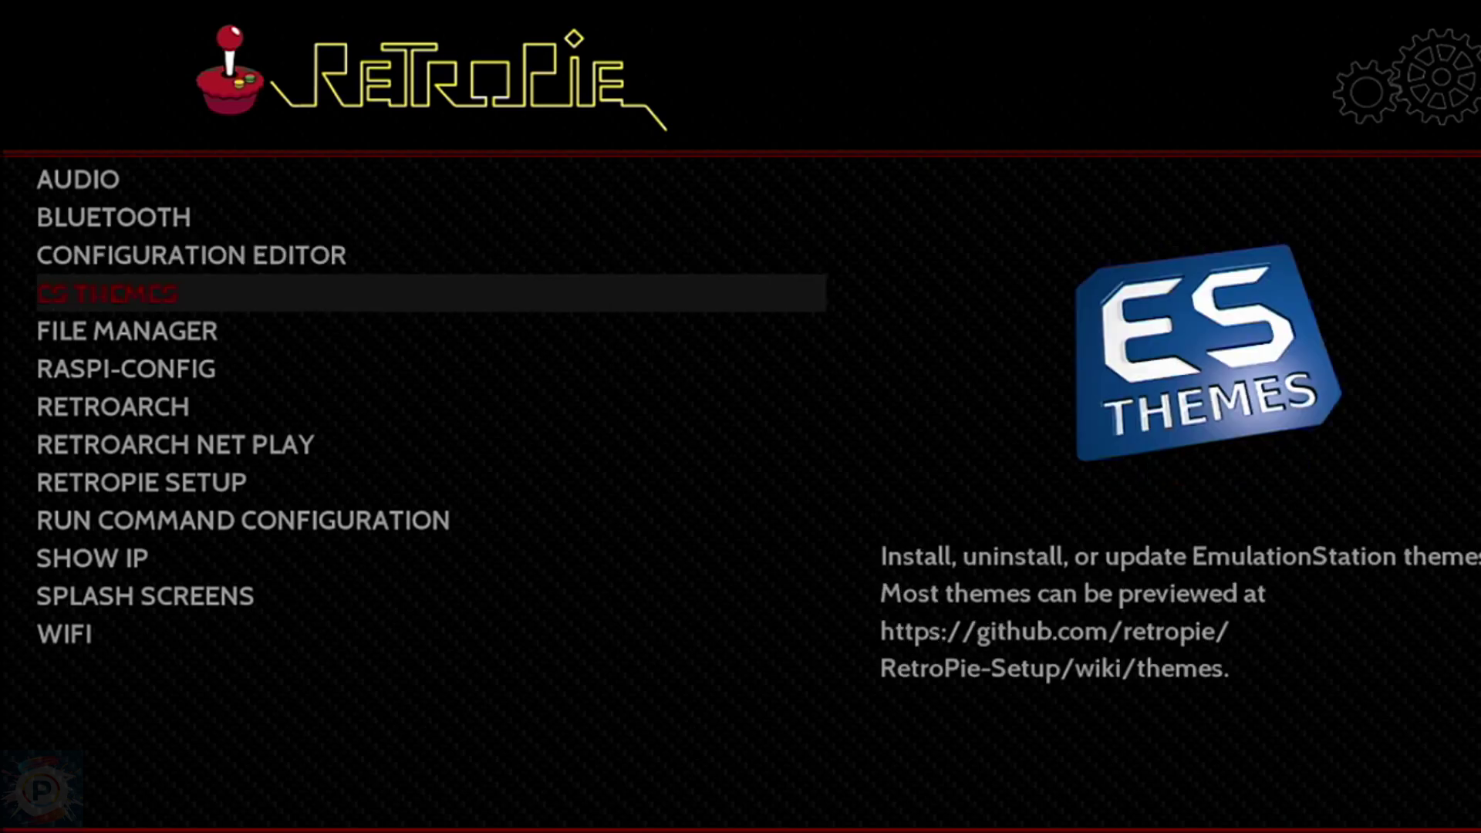
Step: View the ES Themes entry and the RetroArch Netplay options, and leave Netplay without changing anything
{"action": "key", "text": "Return"}
{"action": "key", "text": "Return"}
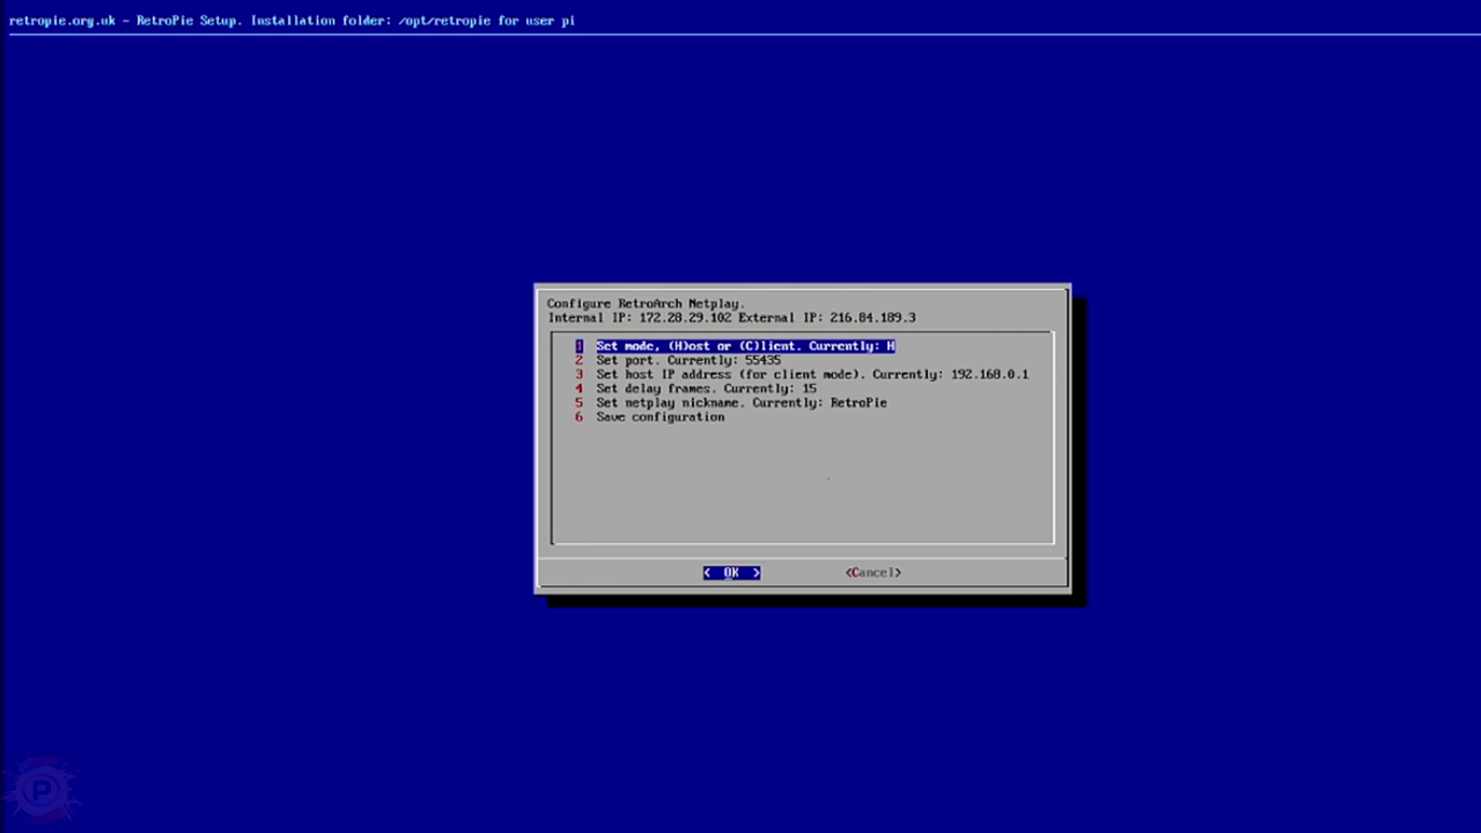
{"action": "key", "text": "Tab"}
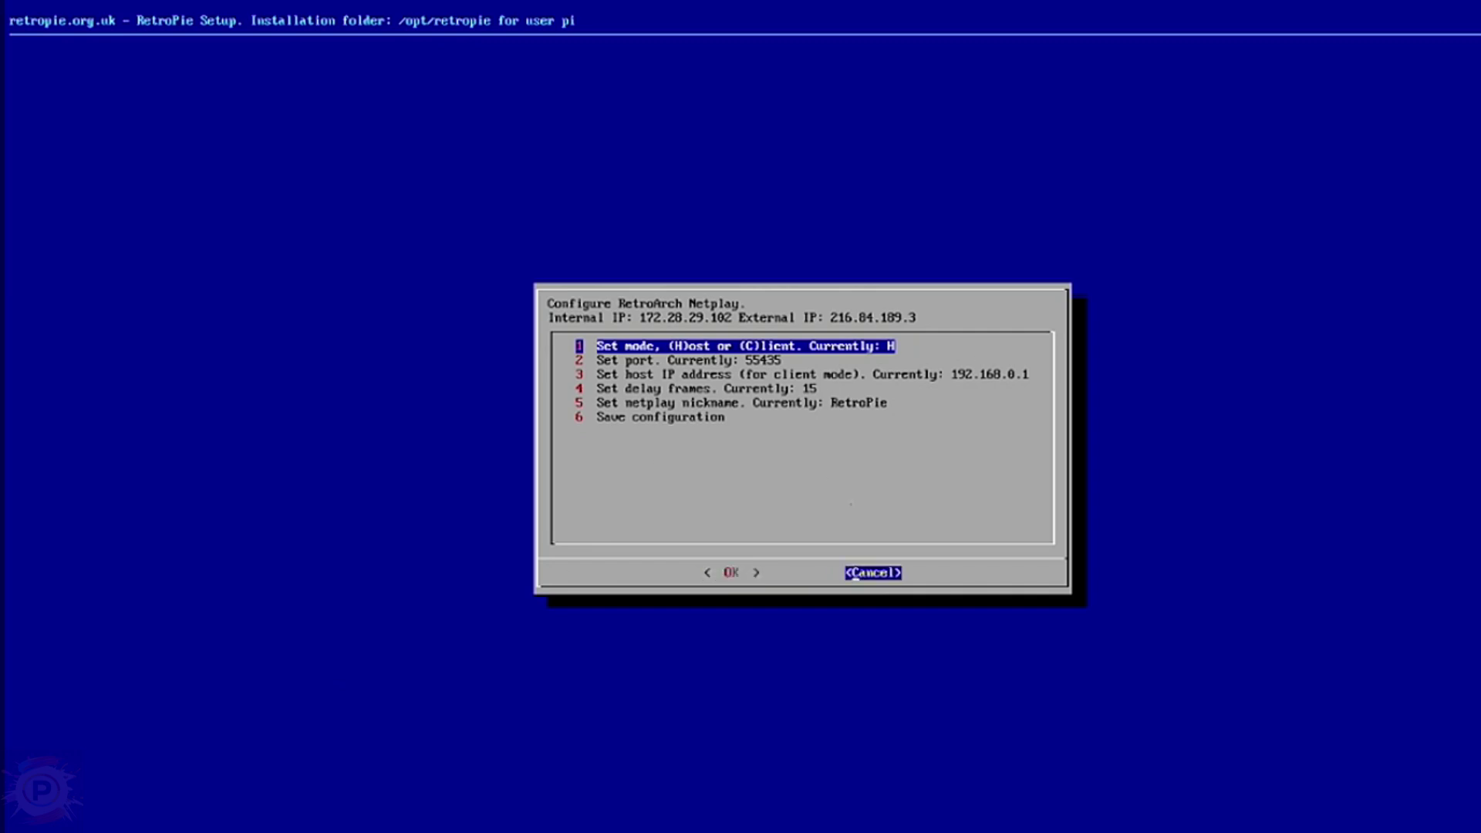
{"action": "key", "text": "Return"}
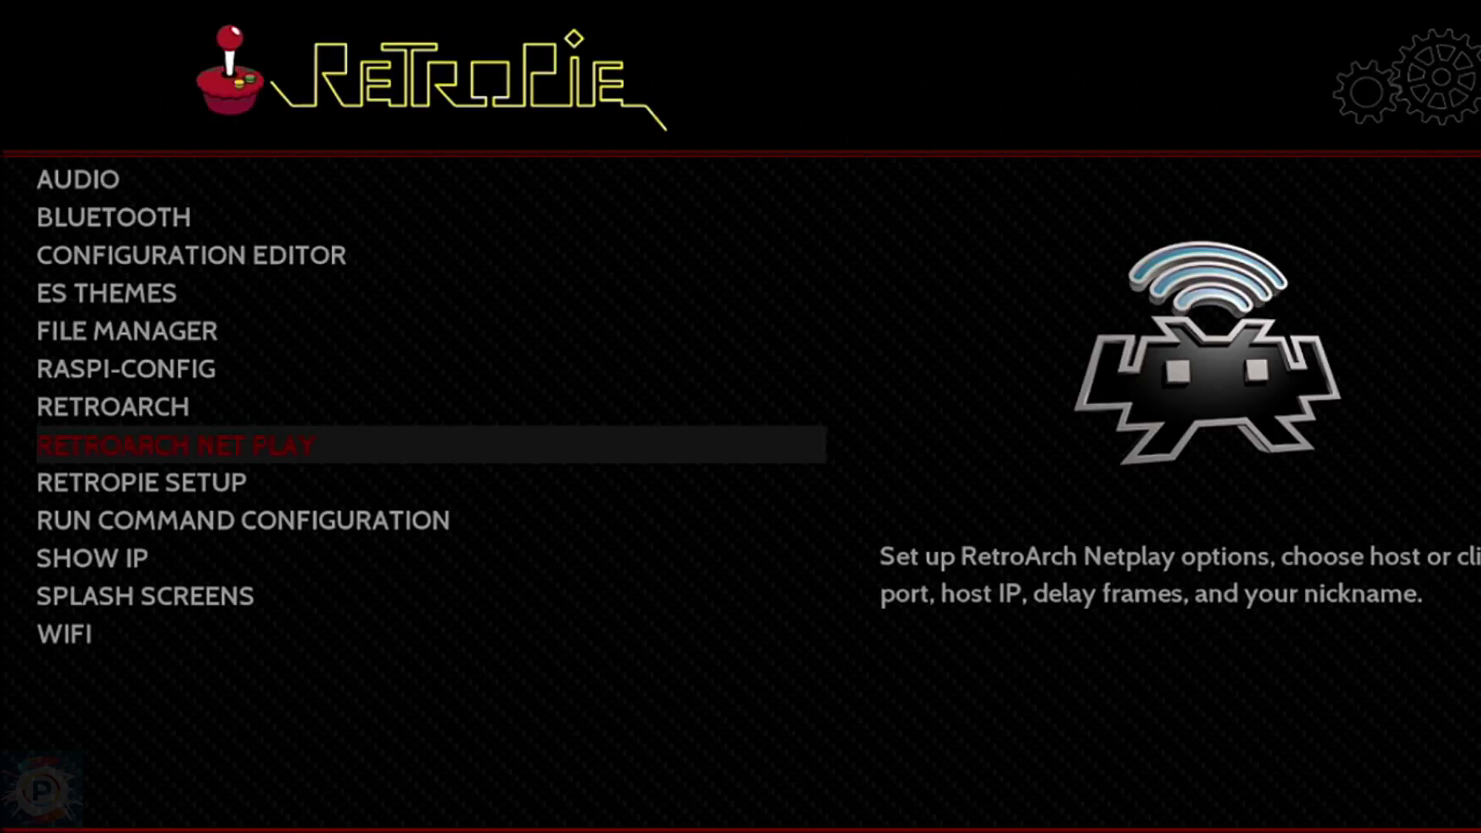
Step: Open the Configuration / tools list of the RetroPie-Setup script
{"action": "key", "text": "Down"}
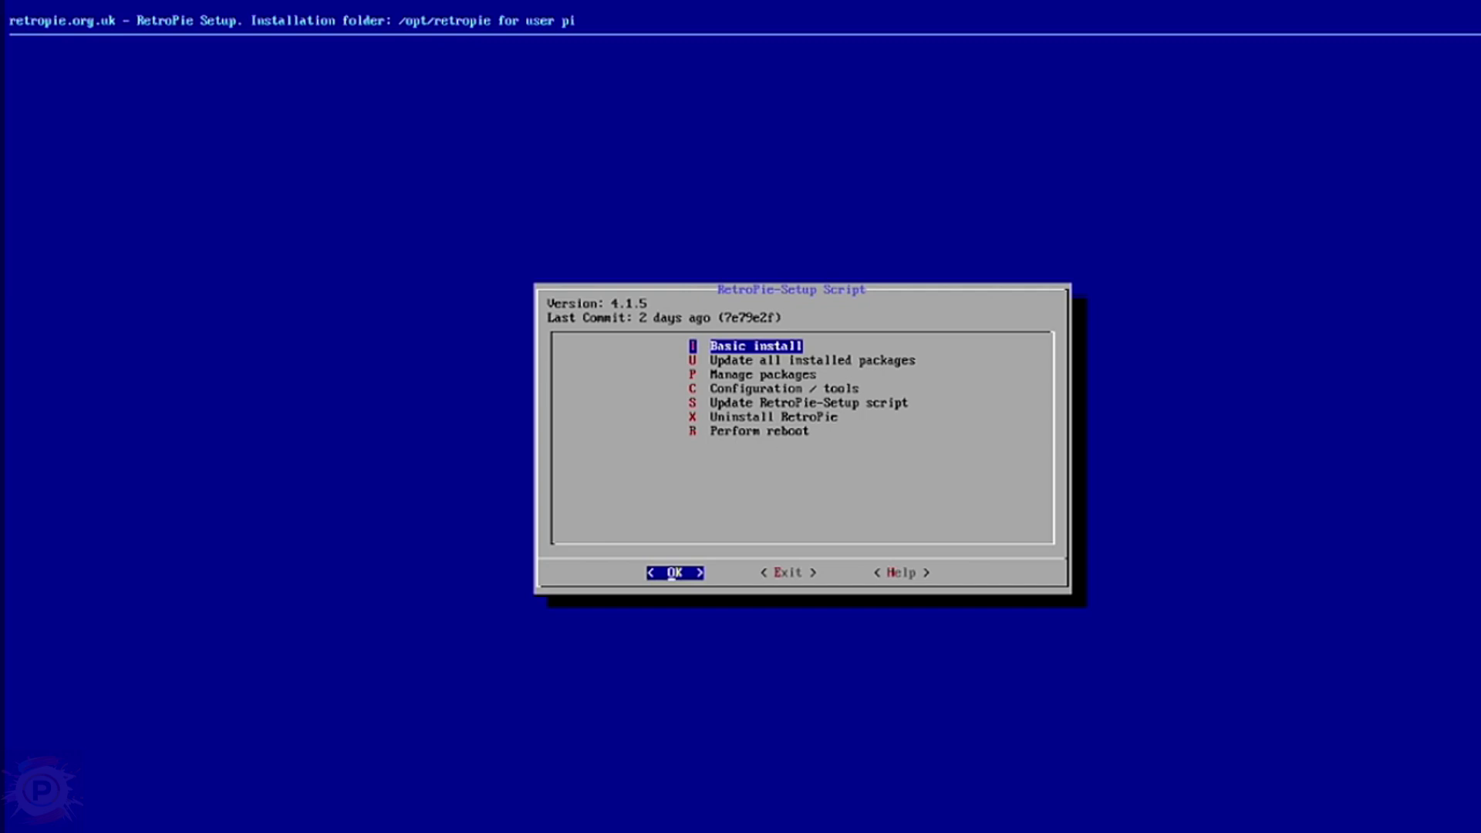
{"action": "key", "text": "Down"}
{"action": "key", "text": "Down"}
{"action": "key", "text": "Down"}
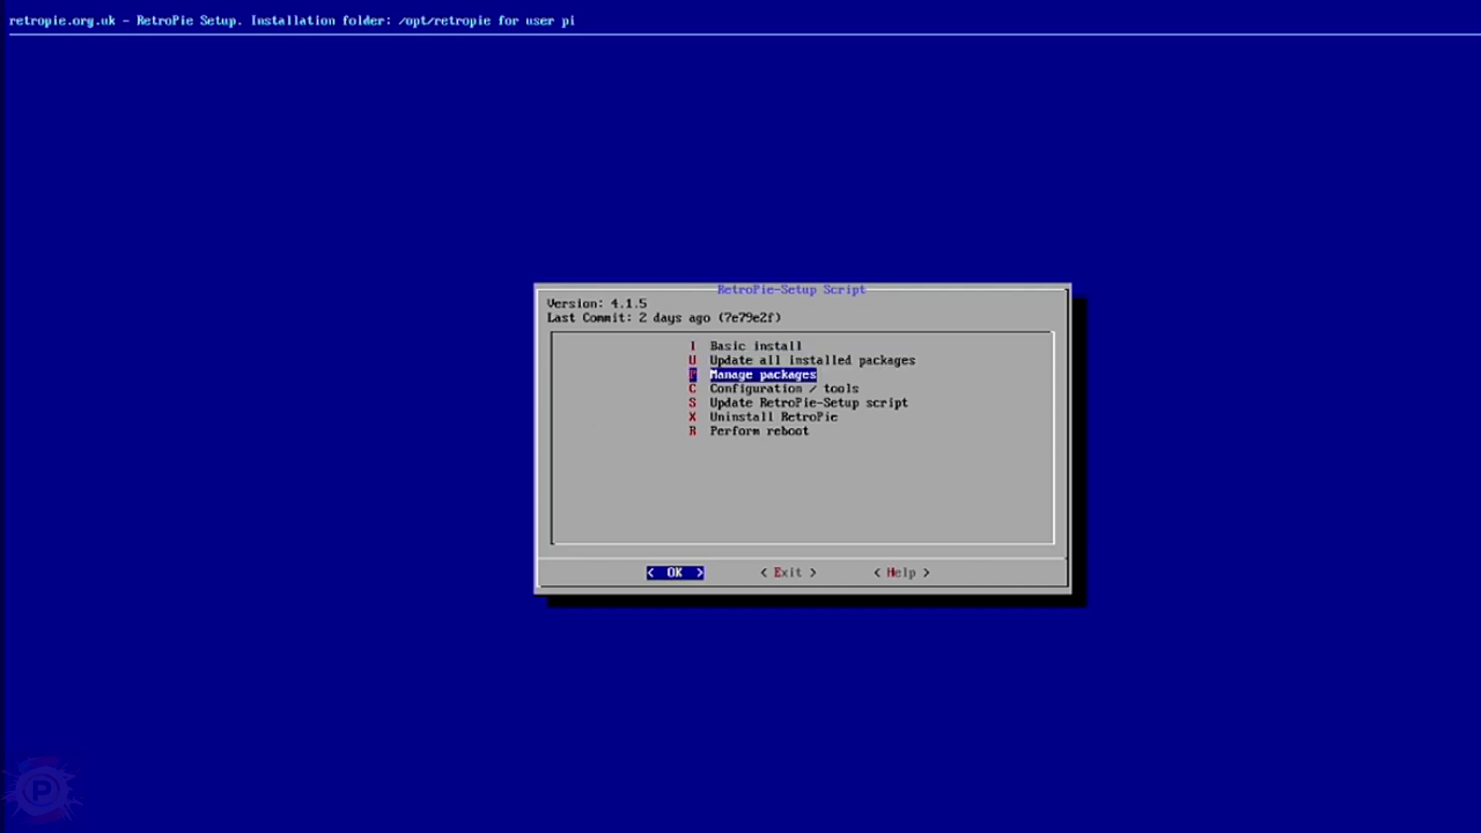
{"action": "key", "text": "Return"}
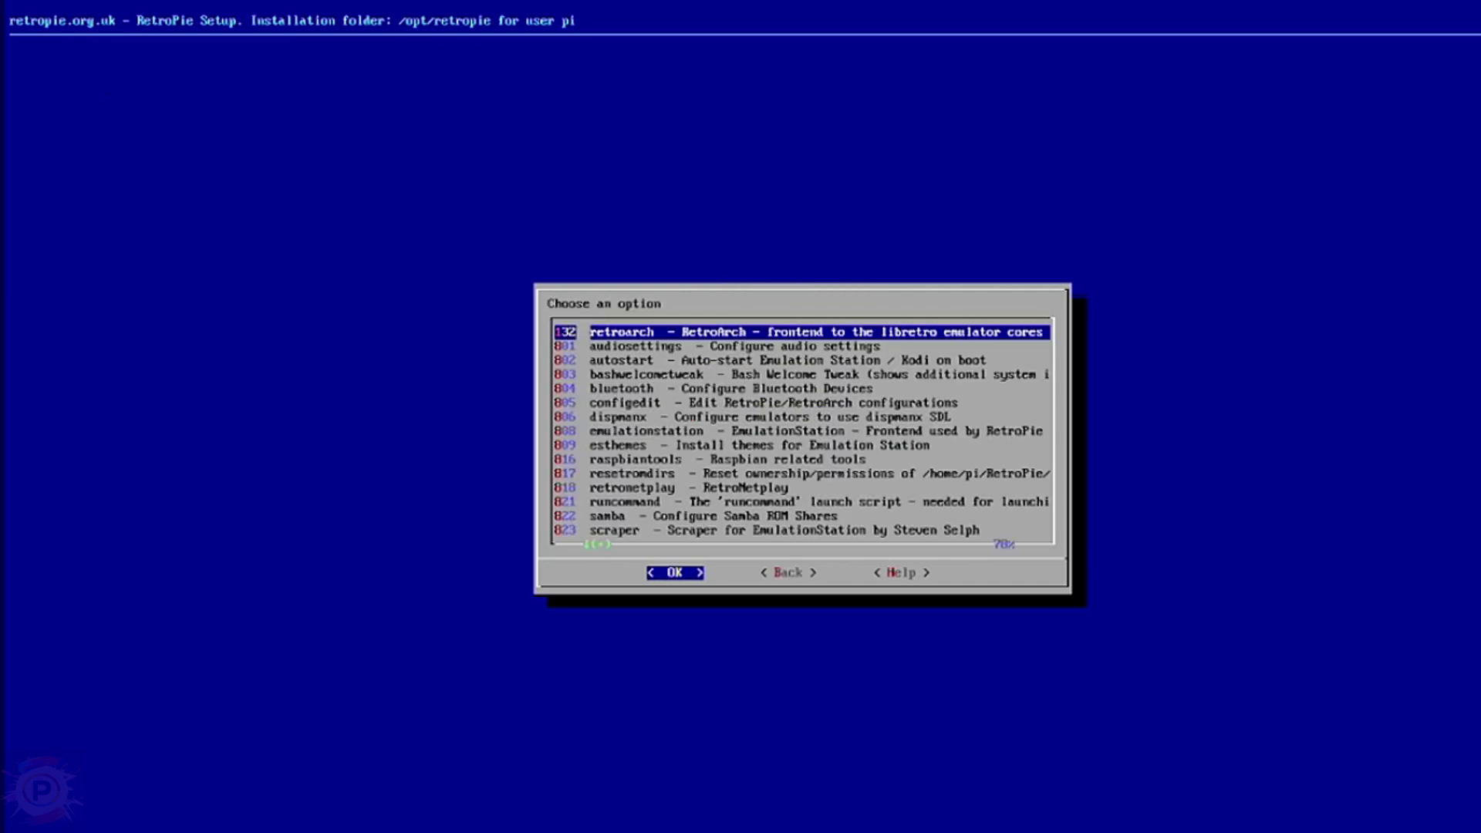
Step: Install the RetroPie Samba shares using the samba configuration tool
{"action": "key", "text": "Down"}
{"action": "key", "text": "Down"}
{"action": "key", "text": "Down"}
{"action": "key", "text": "Down"}
{"action": "key", "text": "Down"}
{"action": "key", "text": "Down"}
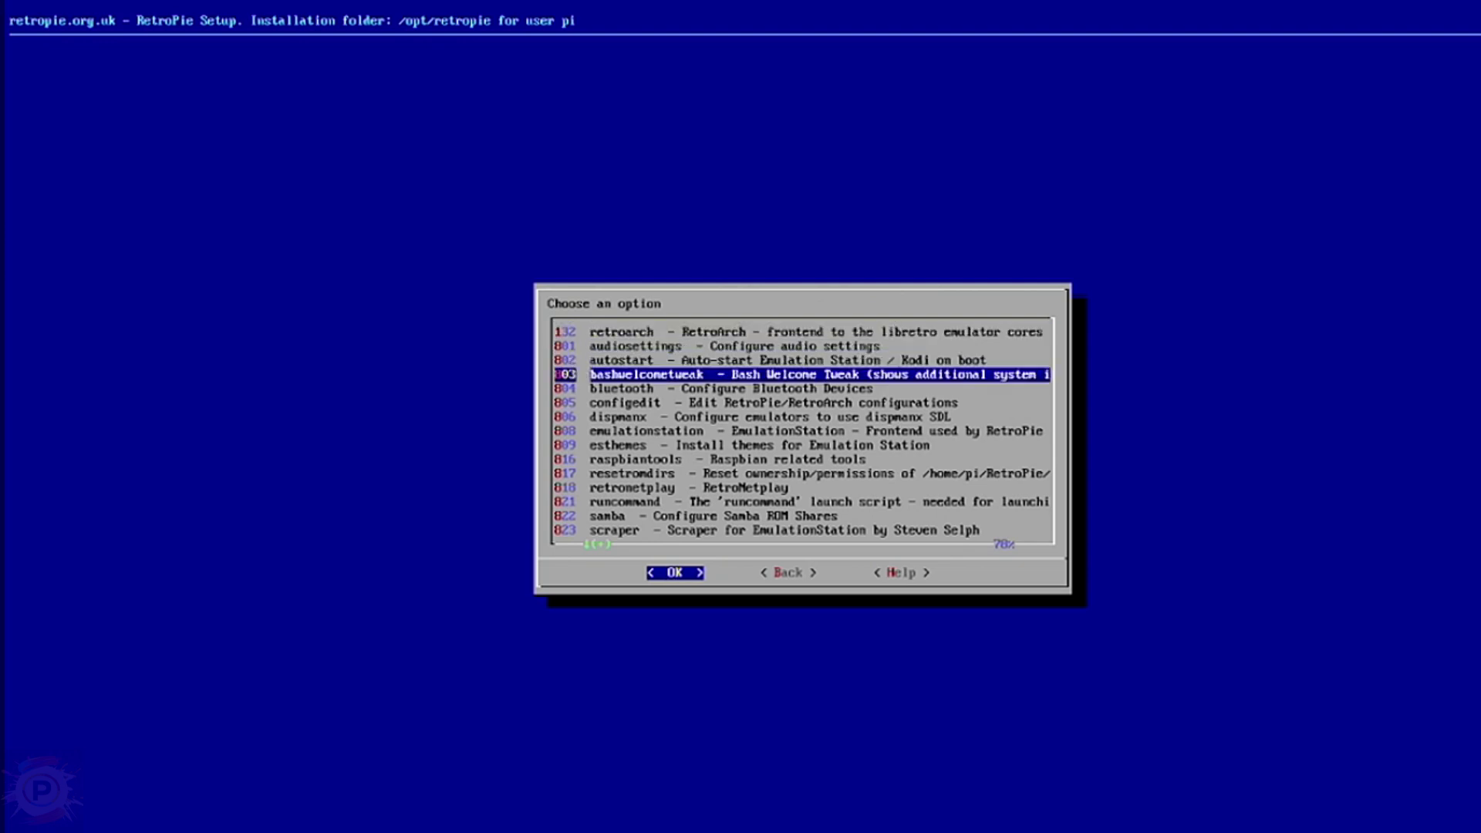
{"action": "key", "text": "Down"}
{"action": "key", "text": "Down"}
{"action": "key", "text": "Down"}
{"action": "key", "text": "Down"}
{"action": "key", "text": "Down"}
{"action": "key", "text": "Down"}
{"action": "key", "text": "Down"}
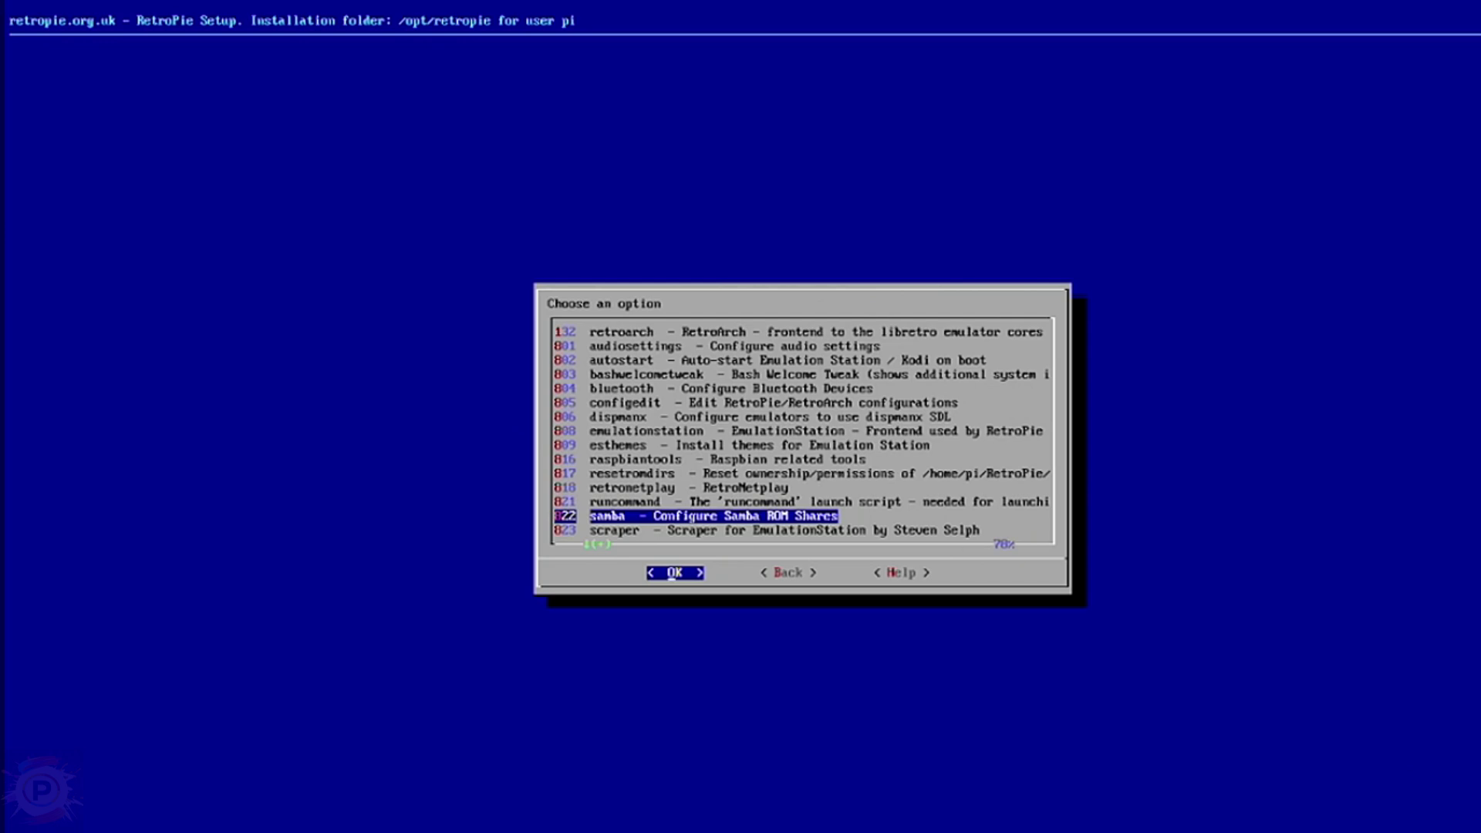
{"action": "key", "text": "Return"}
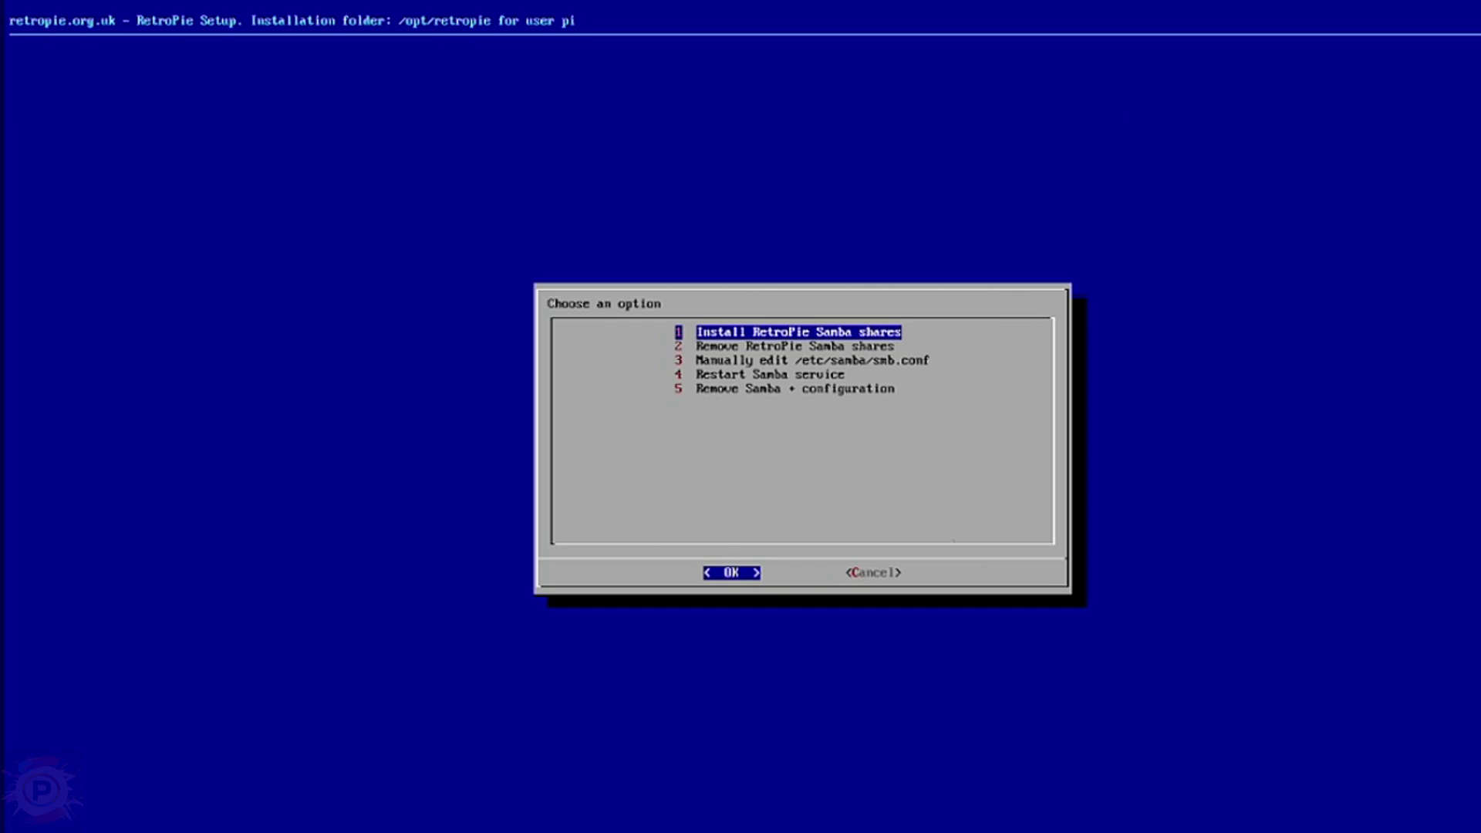
{"action": "key", "text": "Return"}
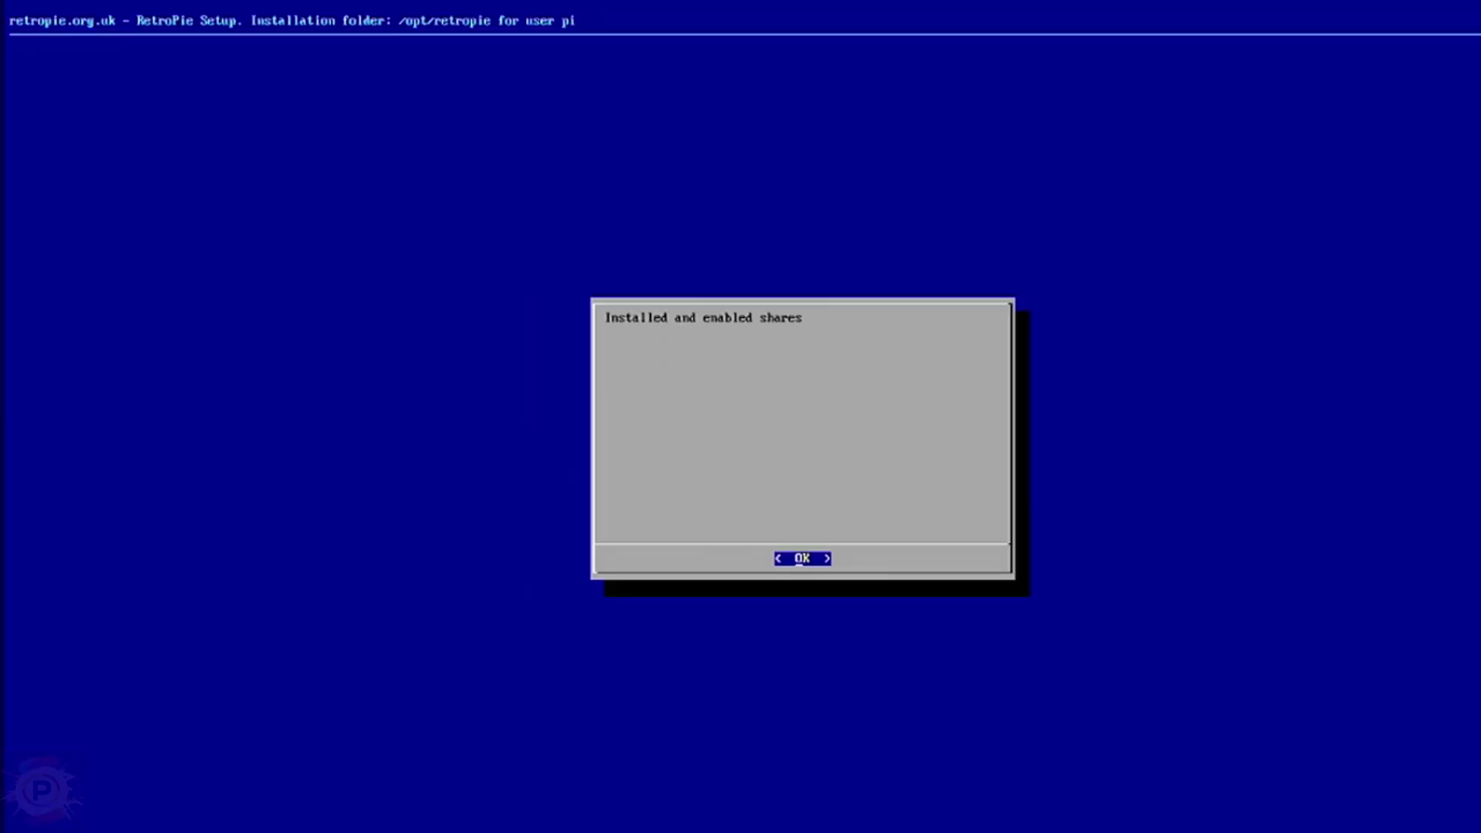
{"action": "key", "text": "Return"}
Step: Leave the Samba options and exit the RetroPie-Setup script to the RetroPie configuration list
{"action": "key", "text": "Tab"}
{"action": "key", "text": "Return"}
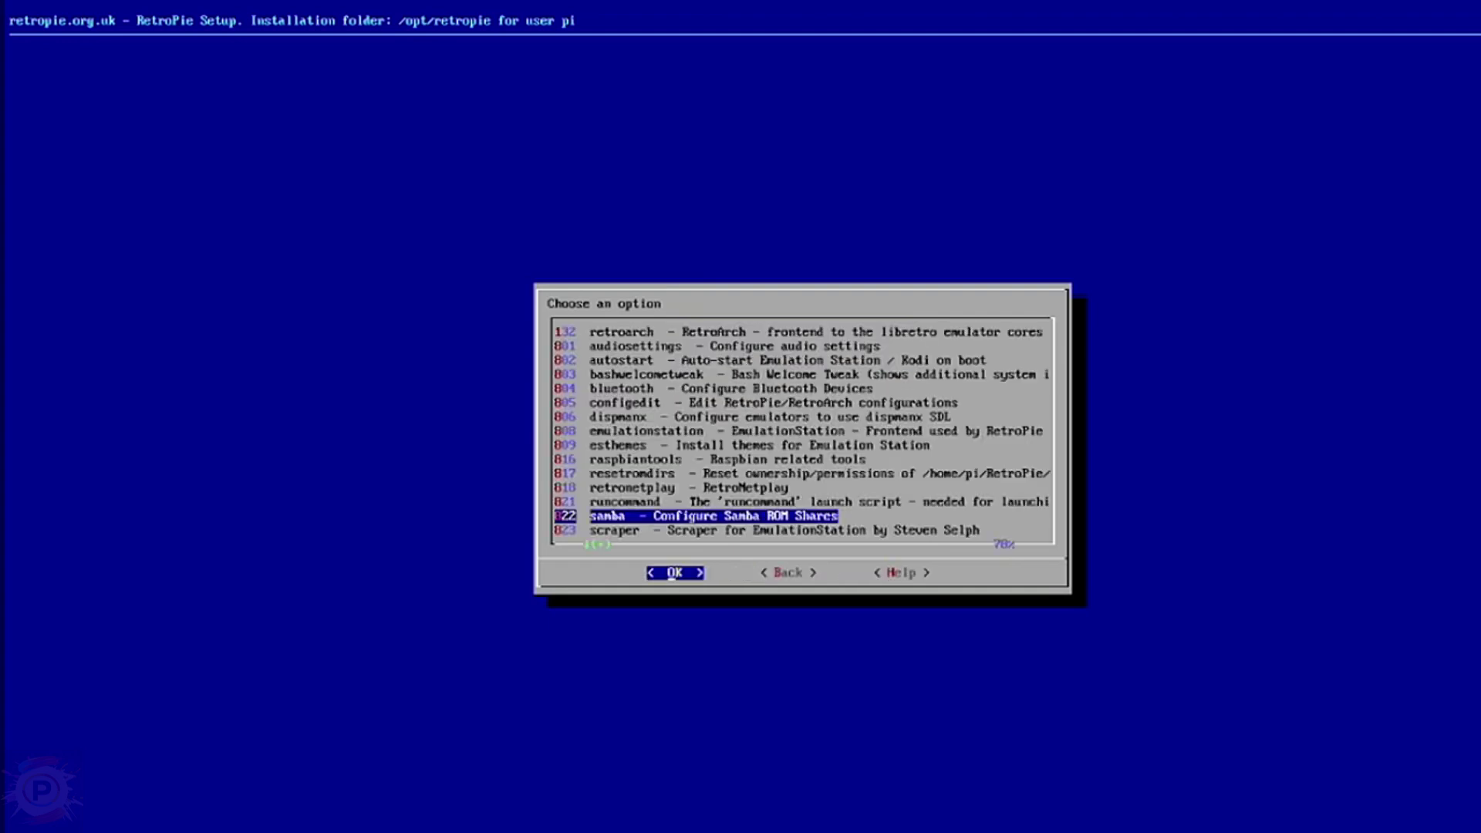
{"action": "key", "text": "Tab"}
{"action": "key", "text": "Return"}
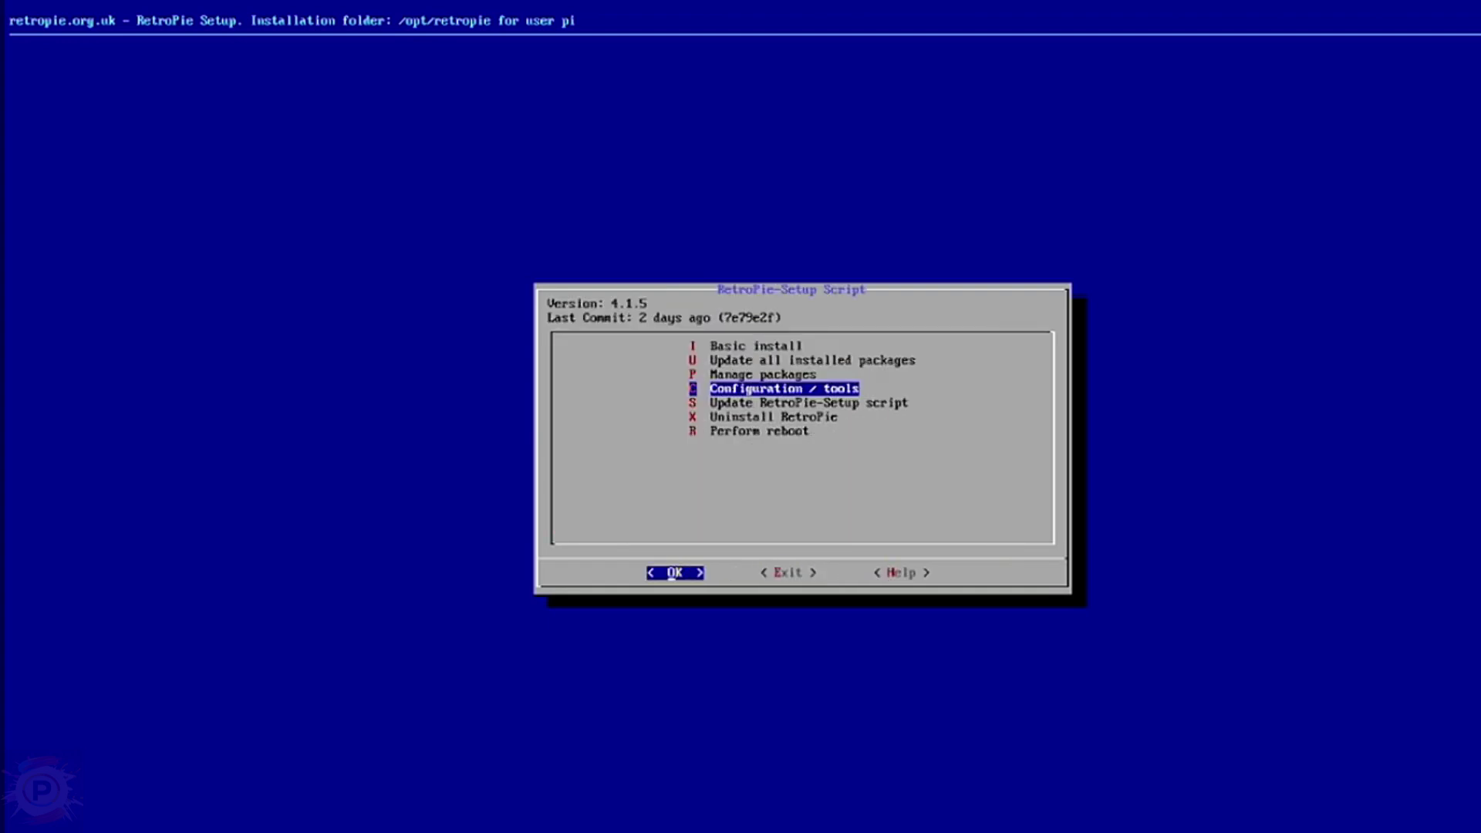
{"action": "key", "text": "Tab"}
{"action": "key", "text": "Return"}
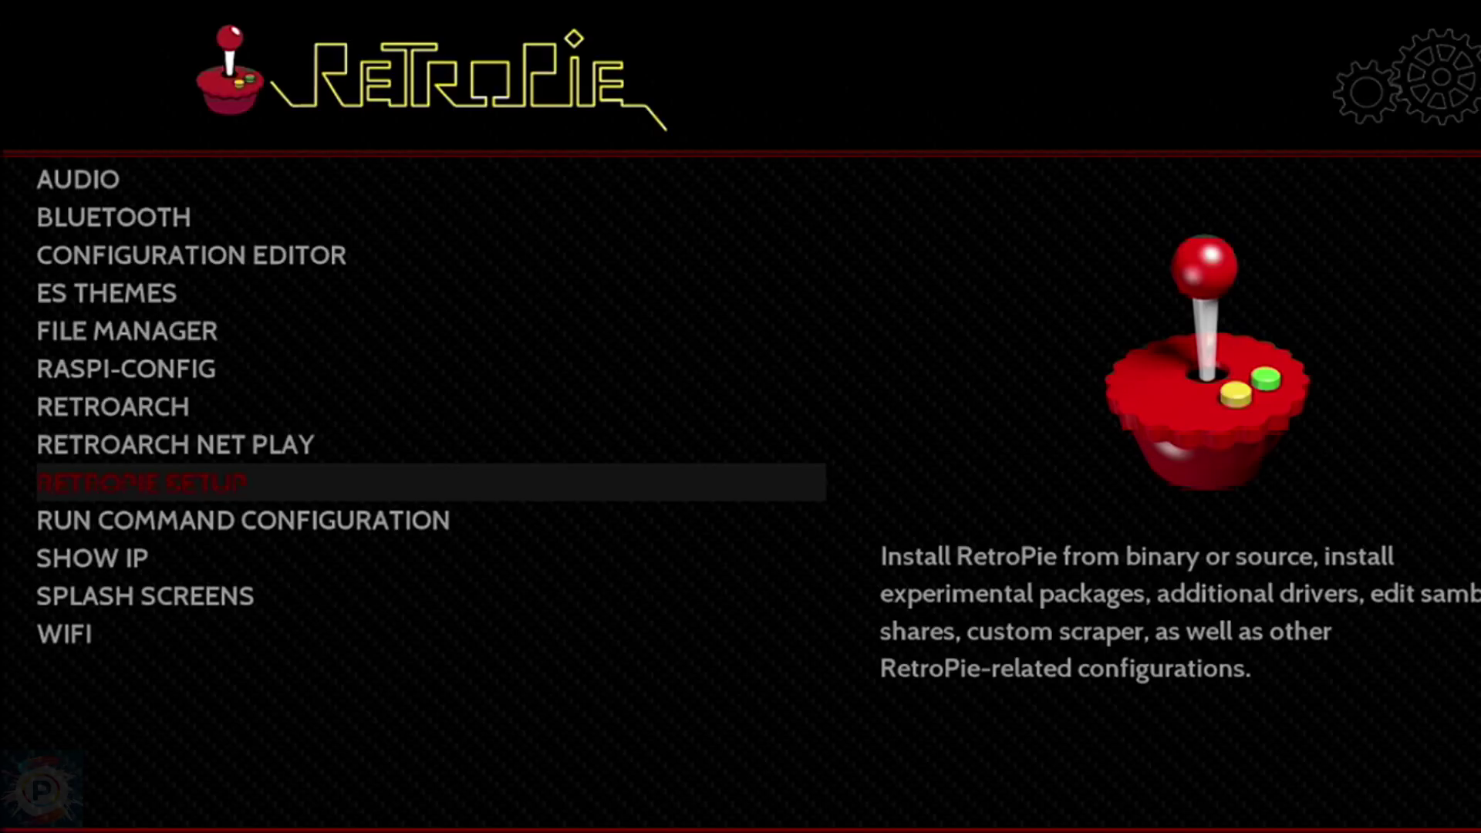
Step: View the Run Command Configuration options and leave them without changing anything
{"action": "key", "text": "Down"}
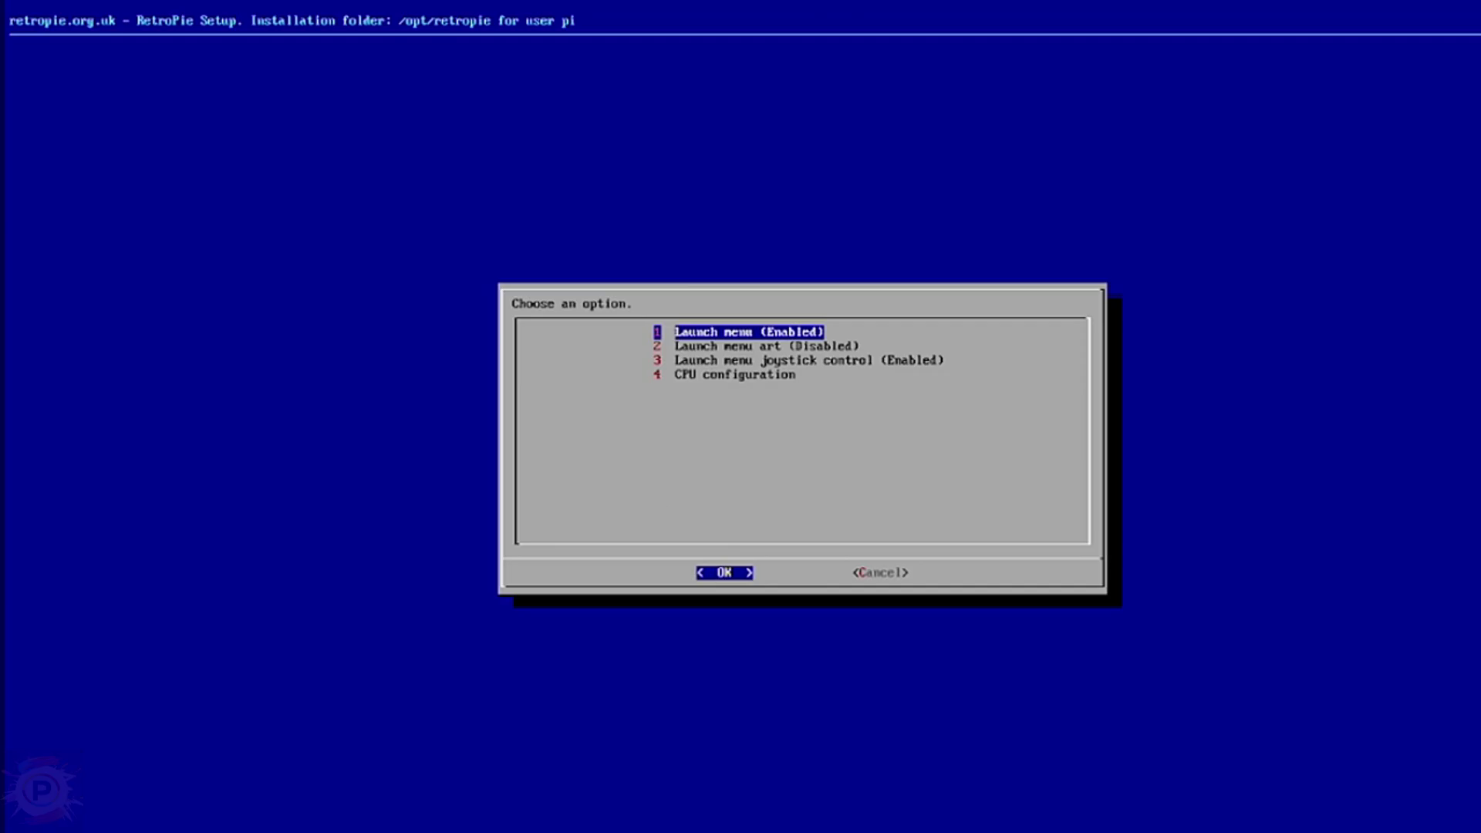
{"action": "key", "text": "Right"}
{"action": "key", "text": "Return"}
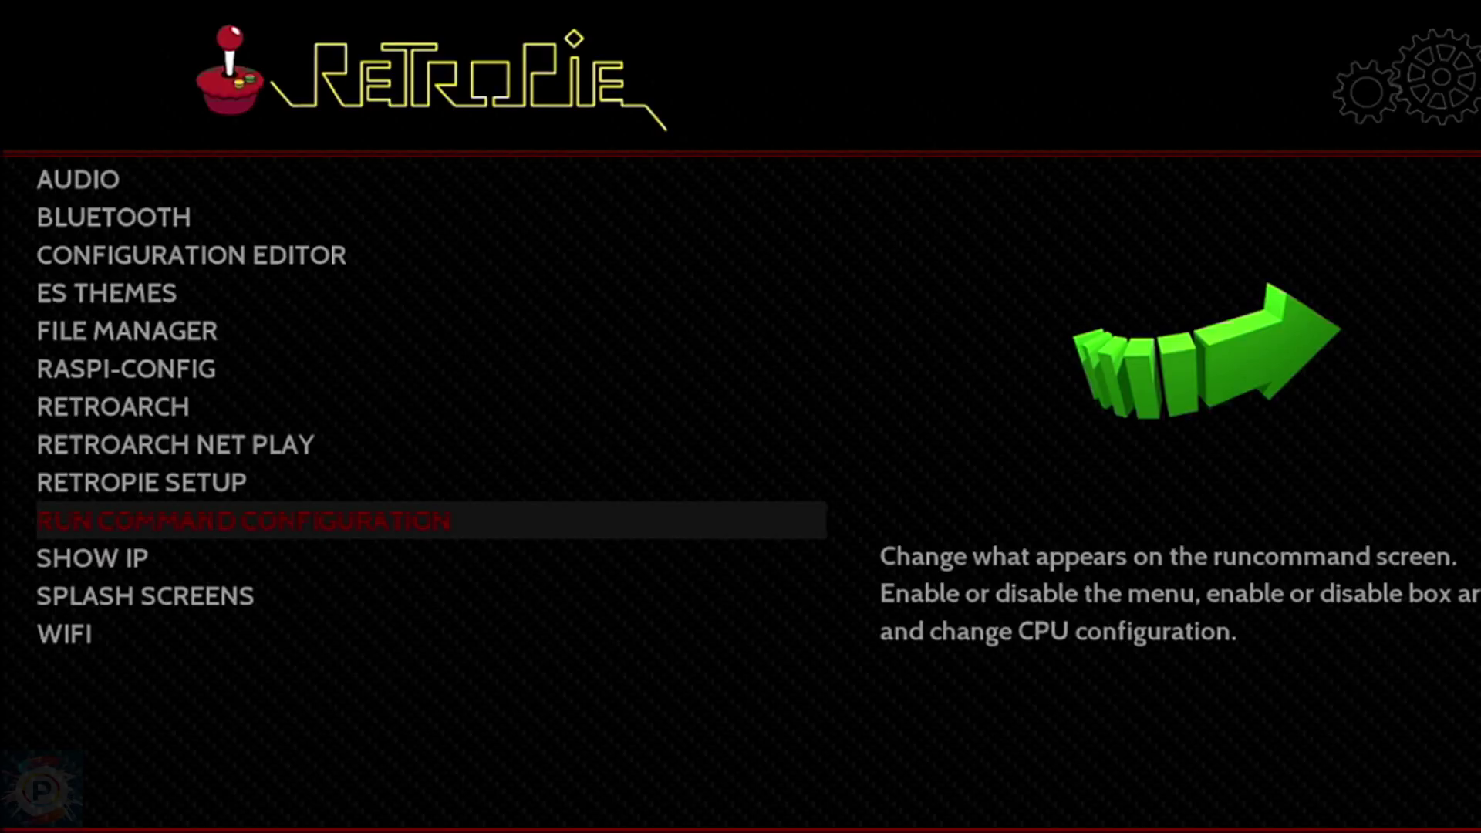
Step: Look over the splash screen options and the WiFi configuration options
{"action": "key", "text": "Down"}
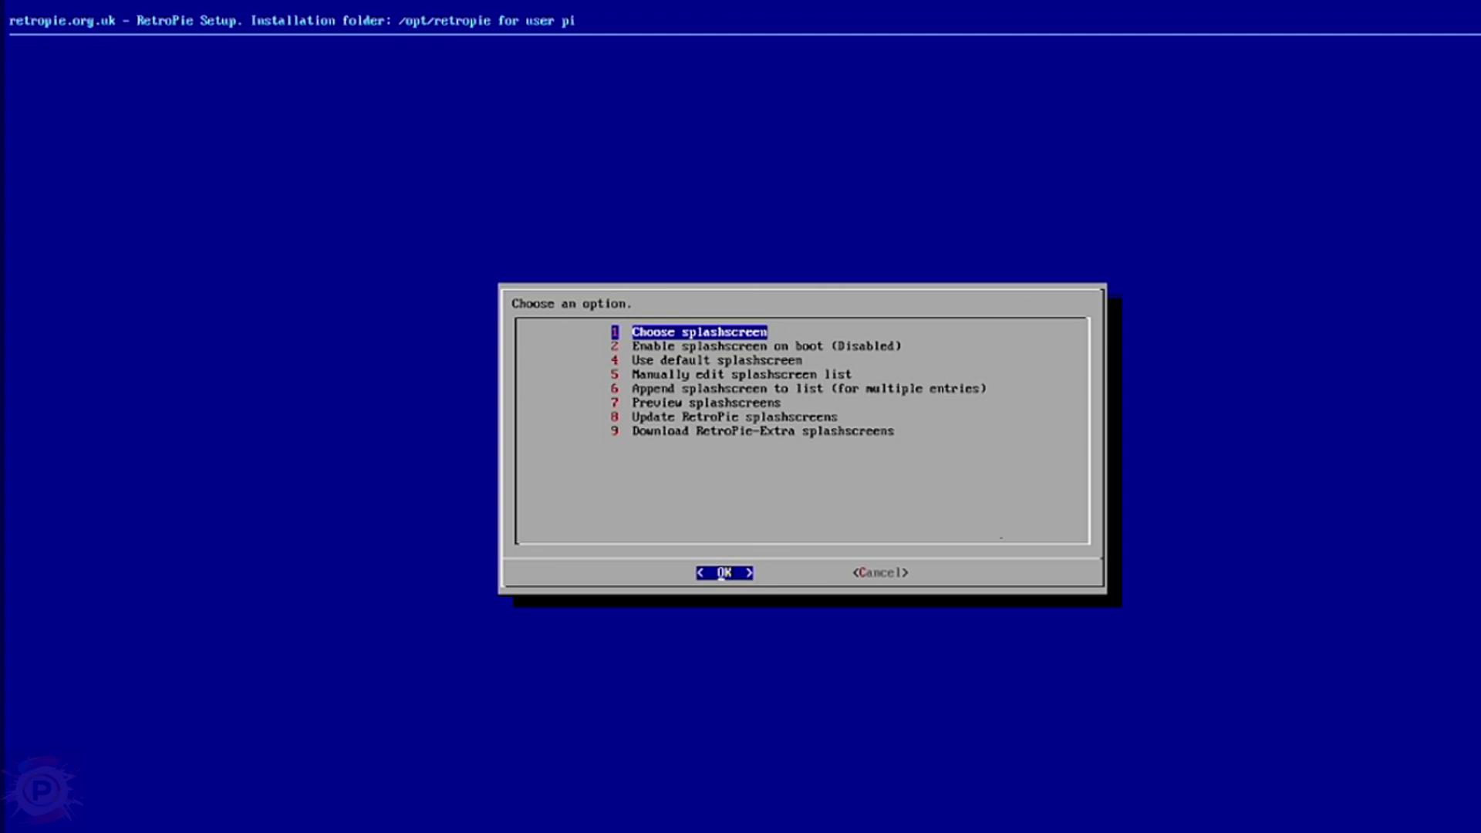
{"action": "key", "text": "Return"}
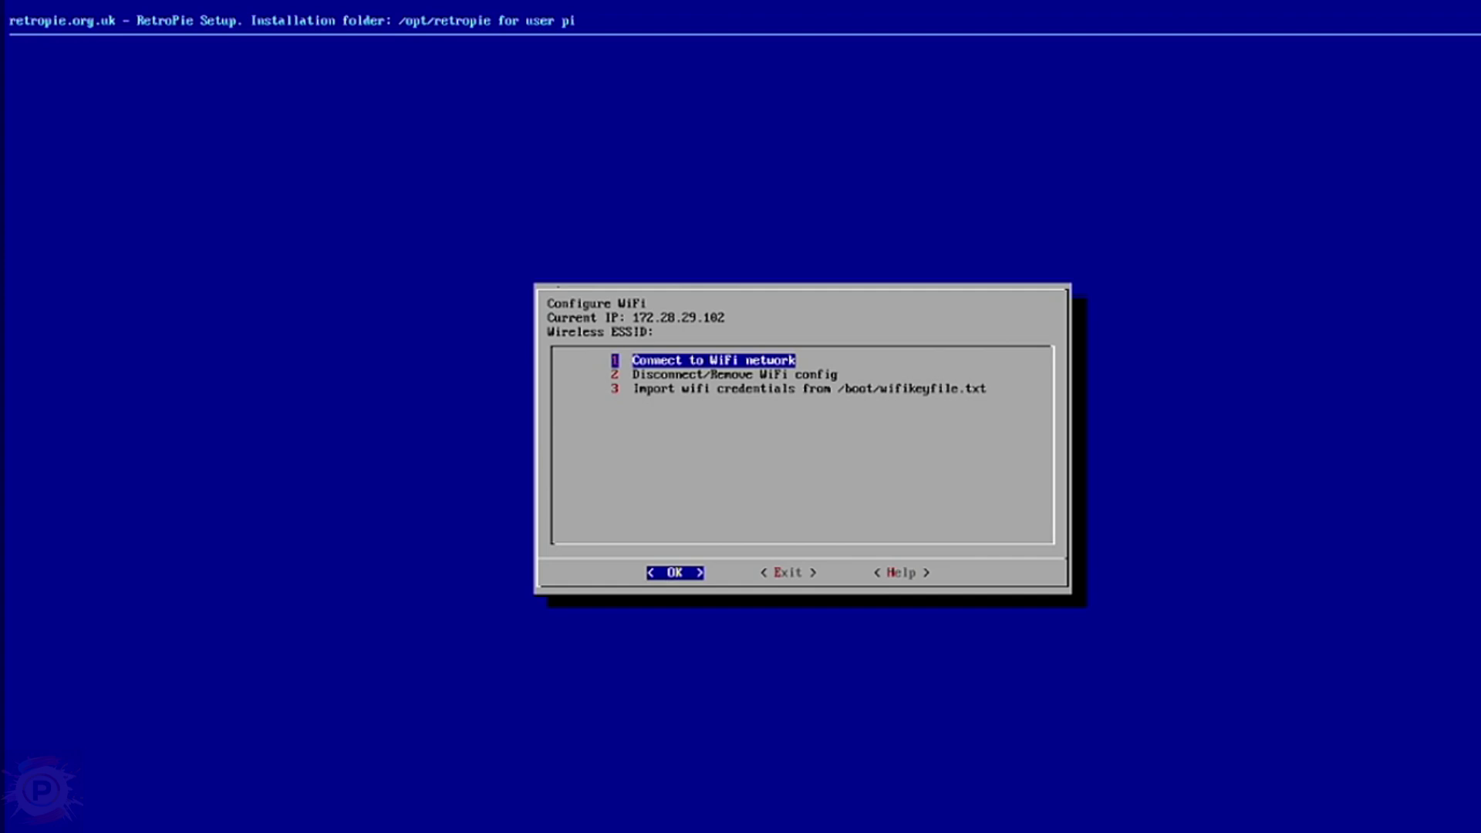
{"action": "key", "text": "Right"}
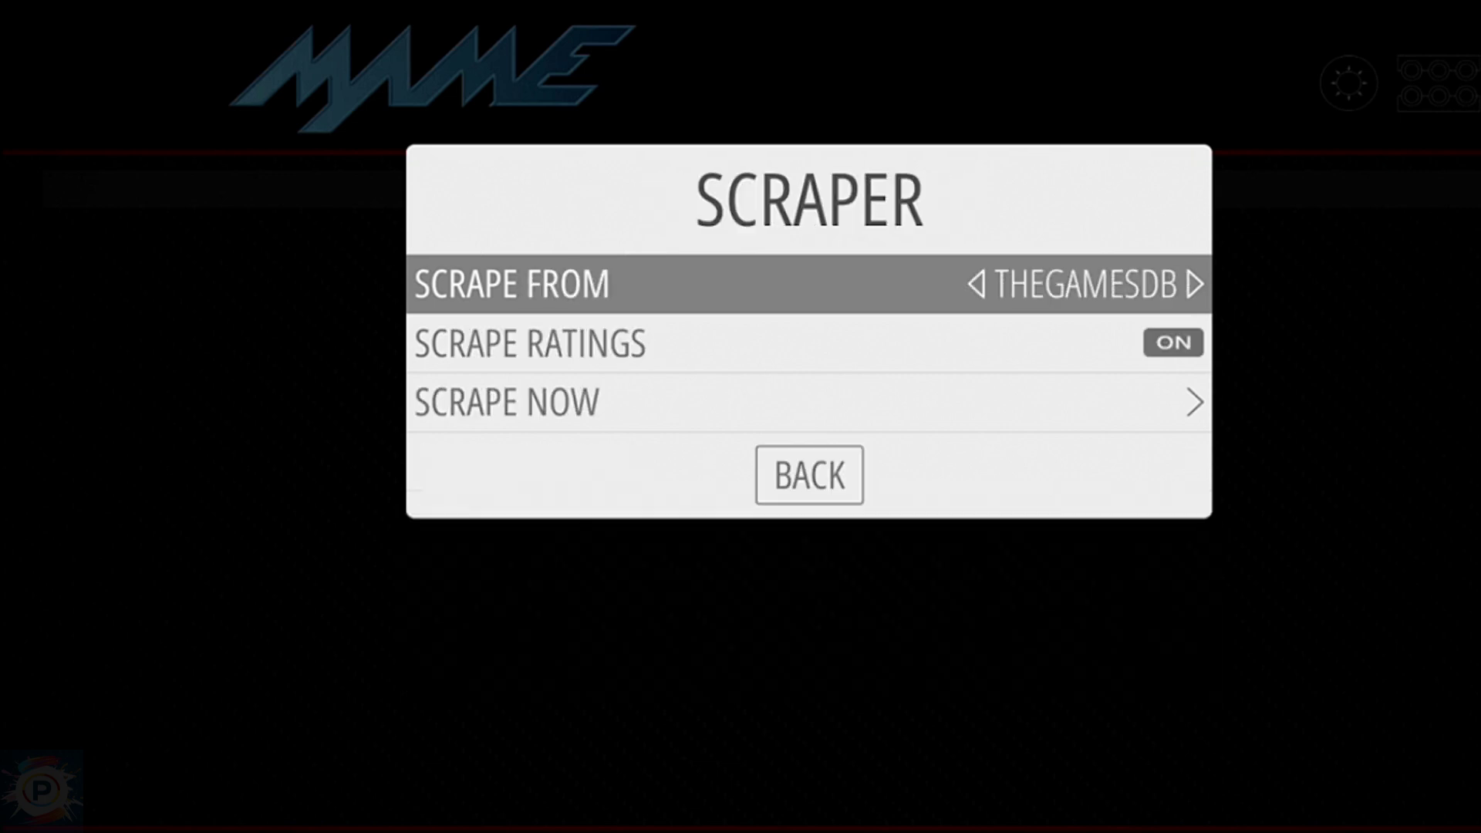
Step: Scrape game artwork and descriptions from TheGamesDB, and view the scraped Star Fire entry in the MAME list
{"action": "key", "text": "Down"}
{"action": "key", "text": "Down"}
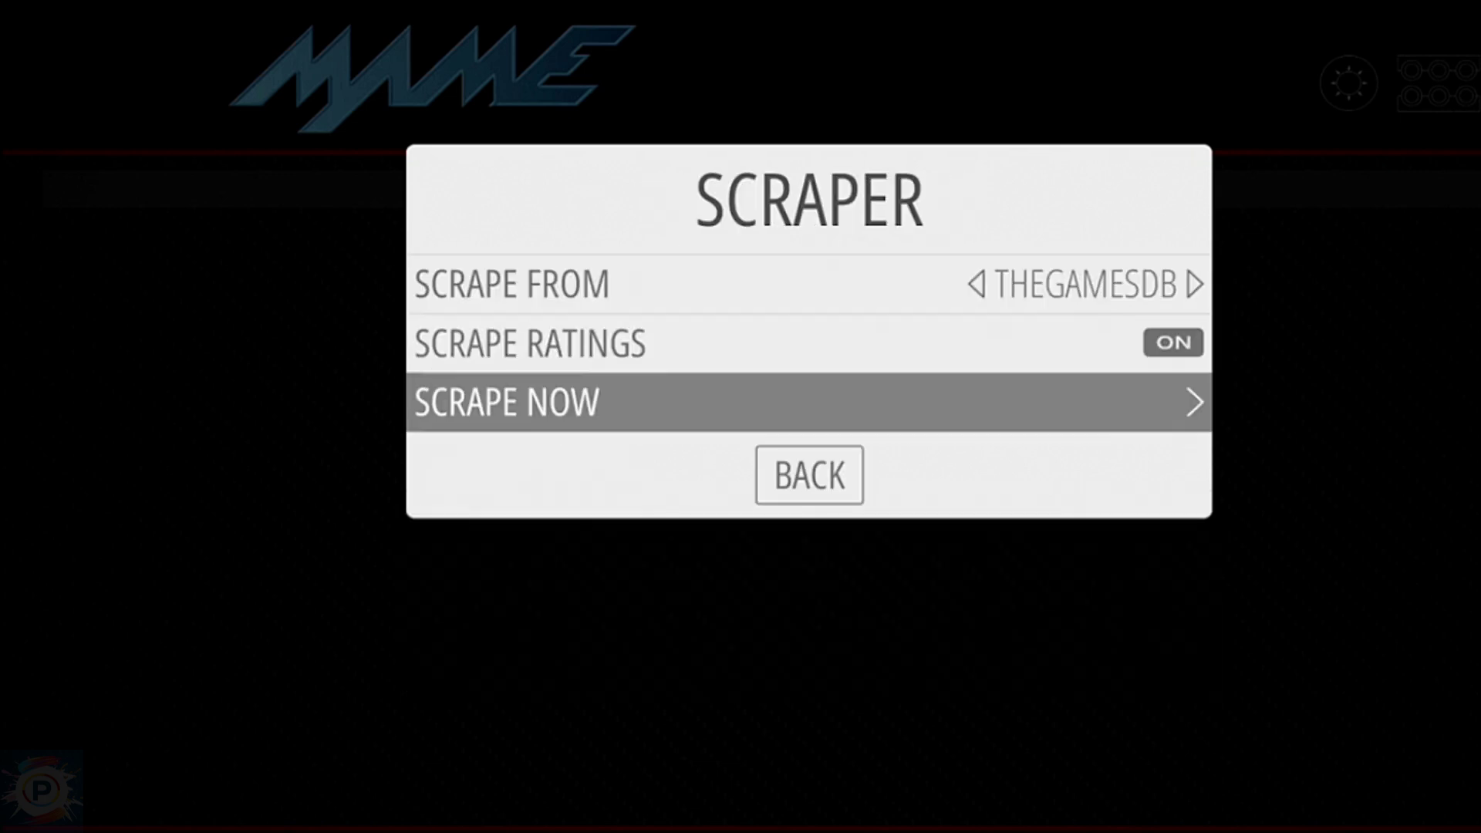
{"action": "key", "text": "Return"}
{"action": "key", "text": "Down"}
{"action": "key", "text": "Down"}
{"action": "key", "text": "Down"}
{"action": "key", "text": "Return"}
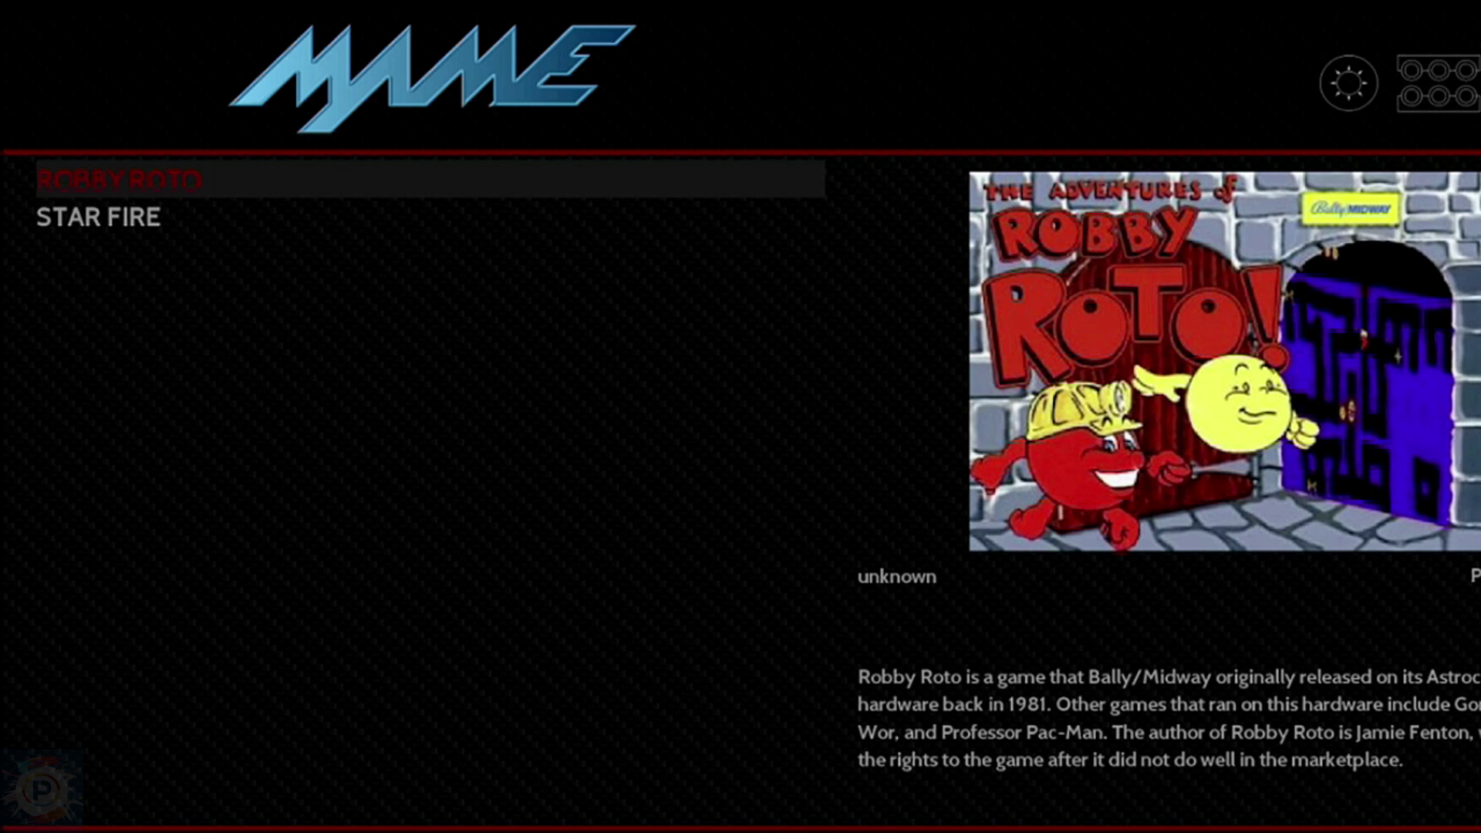
{"action": "key", "text": "Down"}
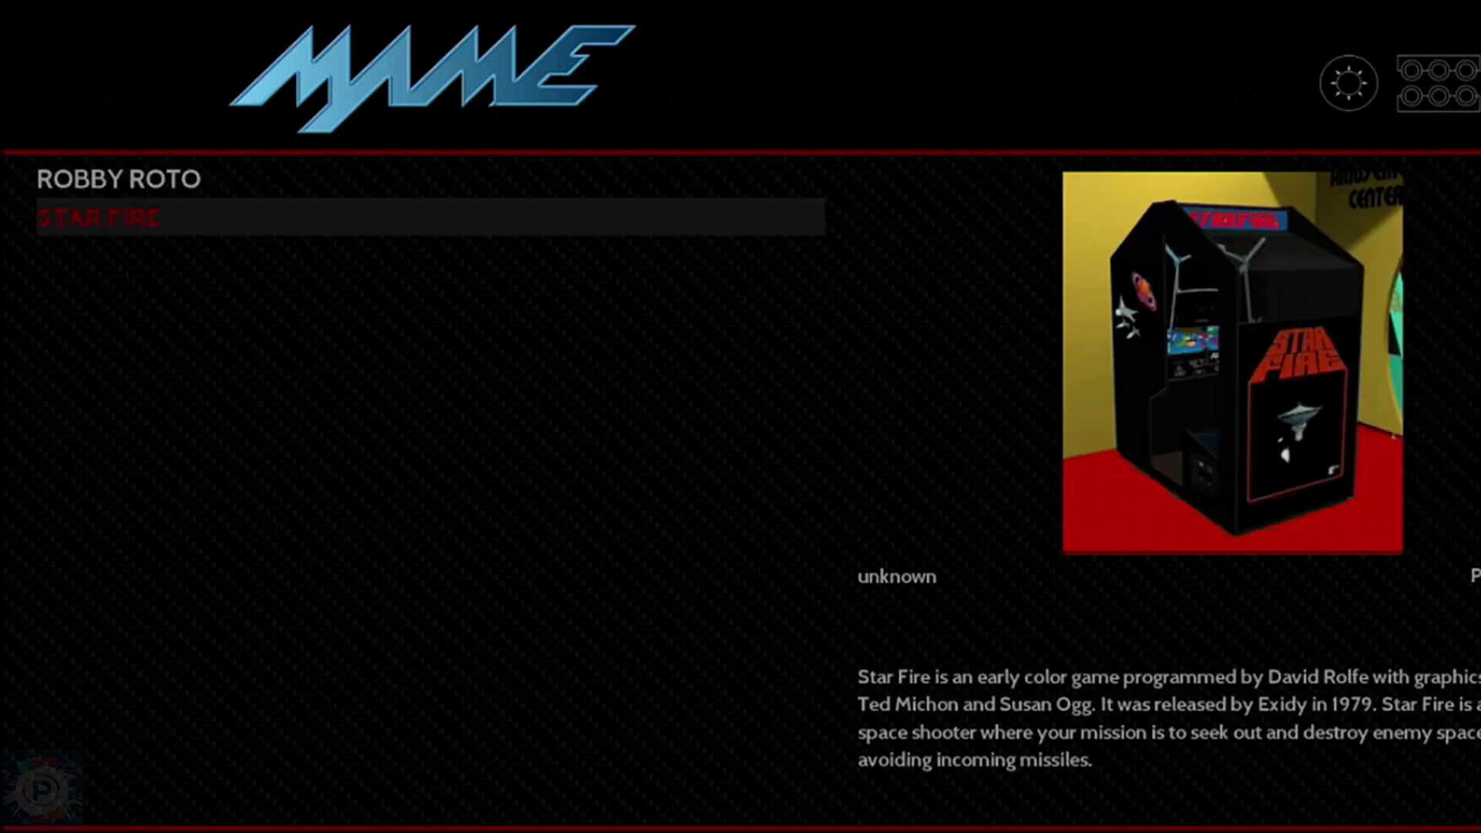
{"action": "key", "text": "Right"}
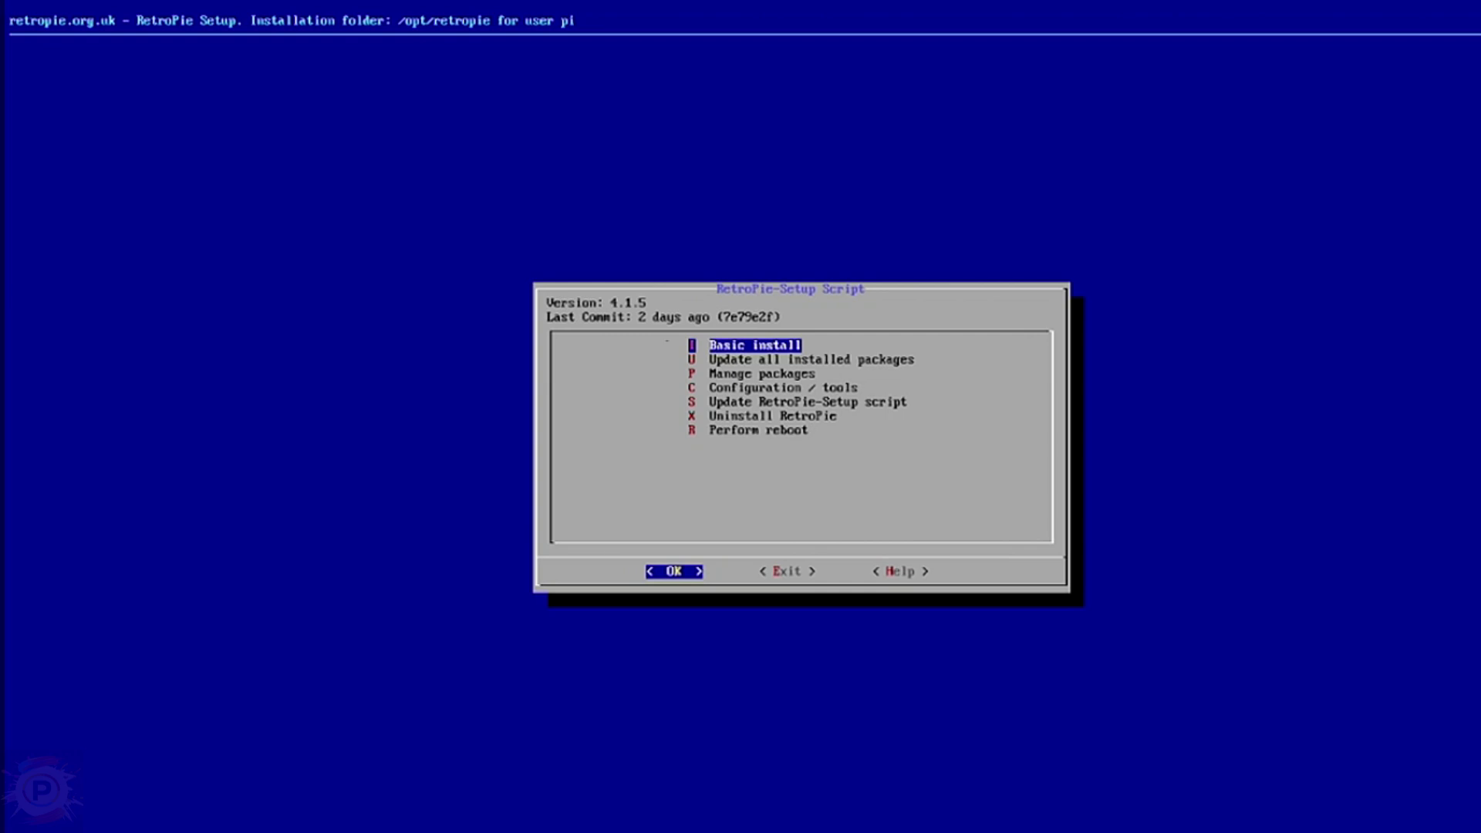
Step: Locate the EmulationStation scraper in the Configuration / tools list of the RetroPie-Setup script, and back out without opening it
{"action": "key", "text": "Down"}
{"action": "key", "text": "Down"}
{"action": "key", "text": "Down"}
{"action": "key", "text": "Return"}
{"action": "key", "text": "Down"}
{"action": "key", "text": "Down"}
{"action": "key", "text": "Down"}
{"action": "key", "text": "Down"}
{"action": "key", "text": "Down"}
{"action": "key", "text": "Down"}
{"action": "key", "text": "Down"}
{"action": "key", "text": "Down"}
{"action": "key", "text": "Down"}
{"action": "key", "text": "Down"}
{"action": "key", "text": "Down"}
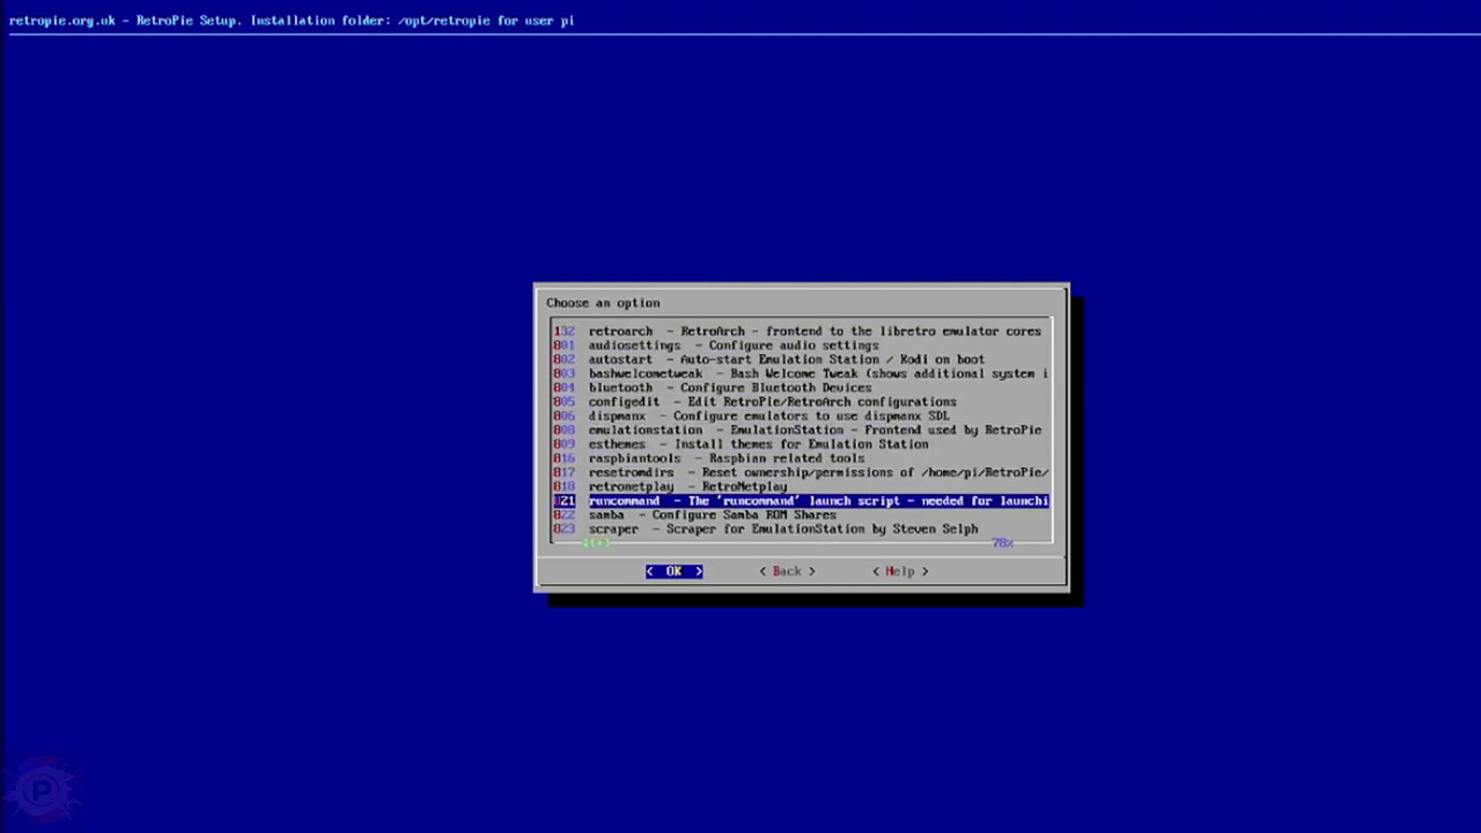
{"action": "key", "text": "Down"}
{"action": "key", "text": "Down"}
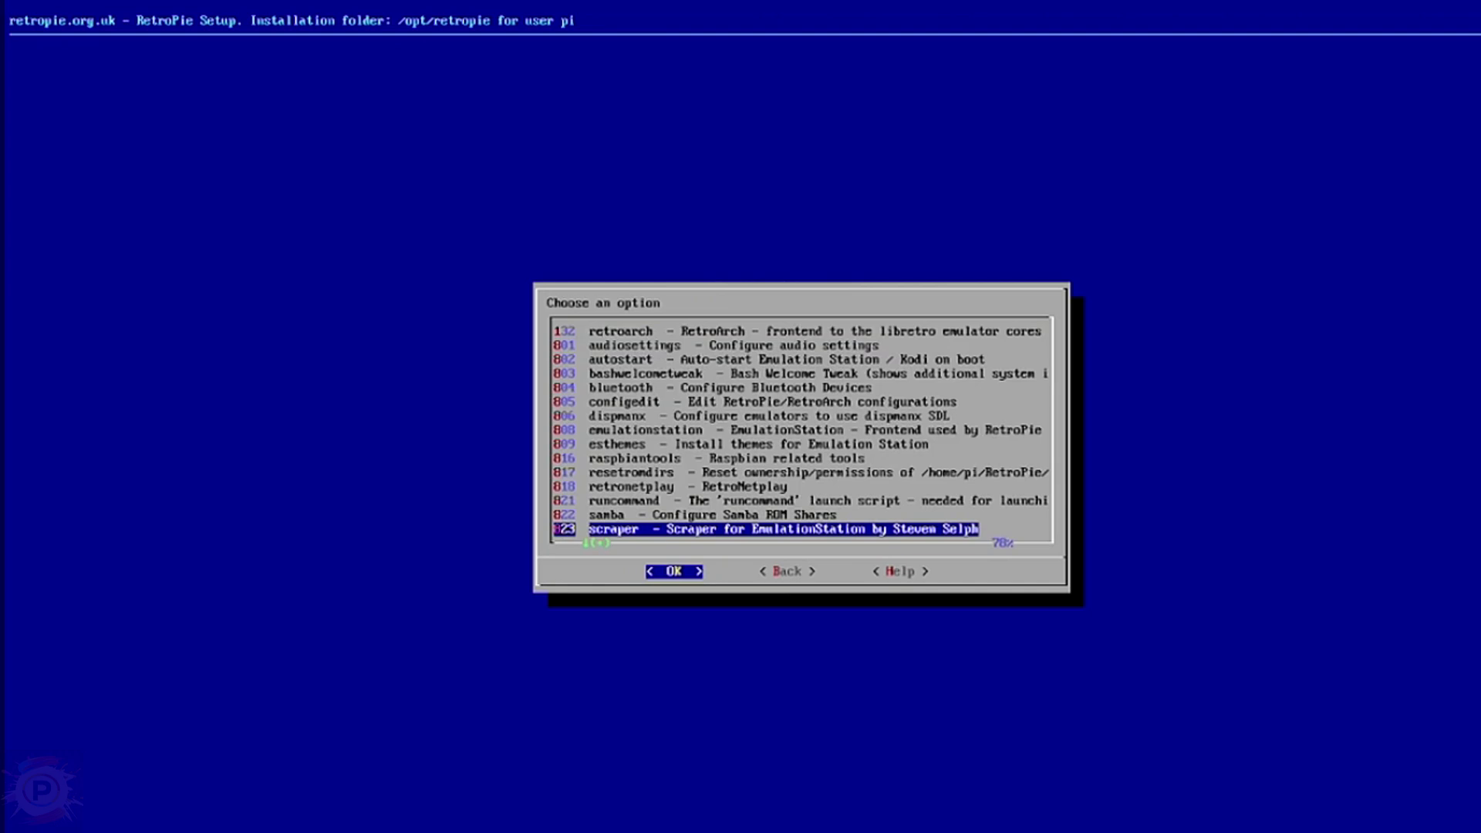
{"action": "key", "text": "Right"}
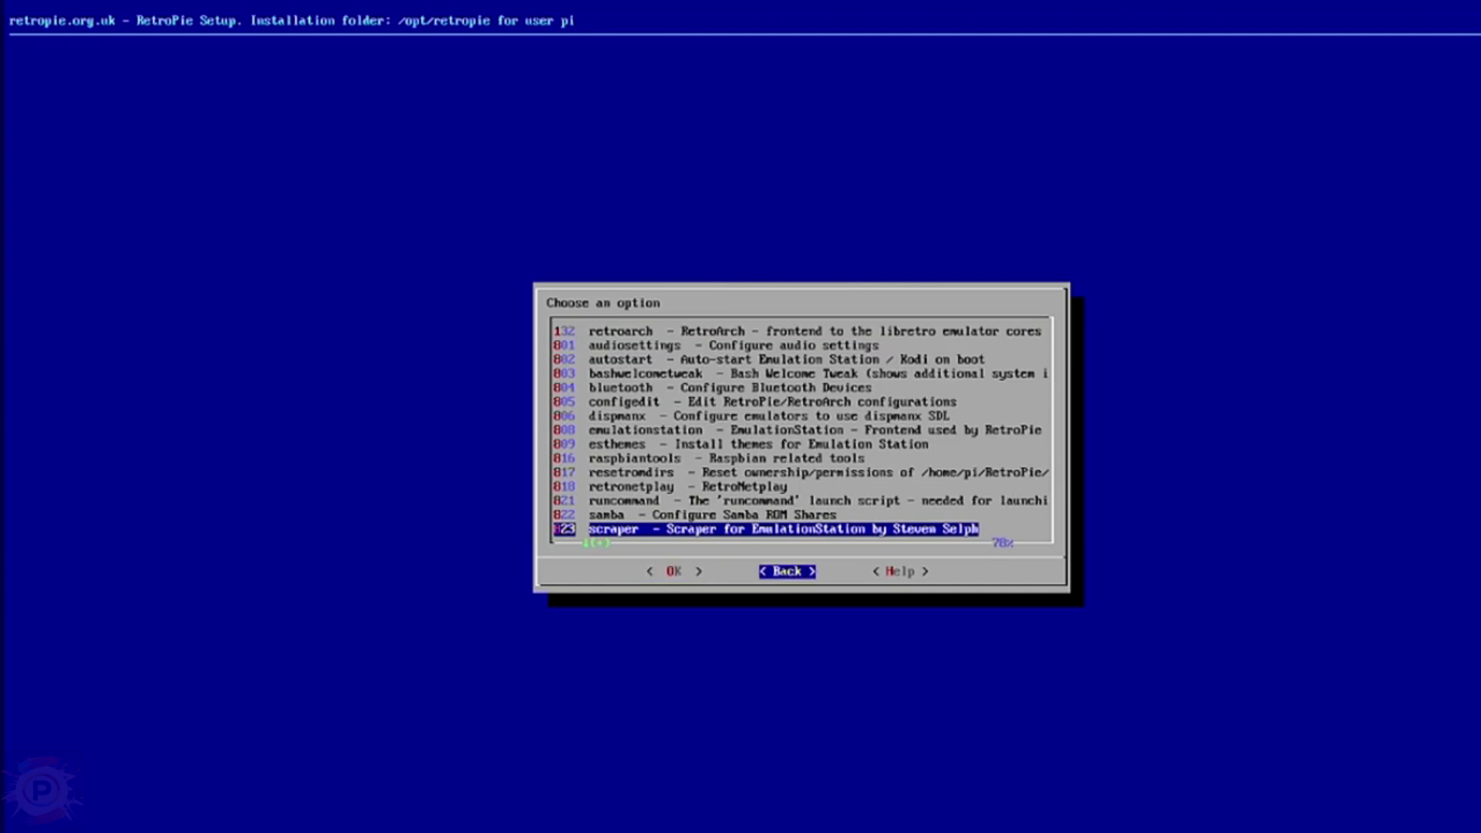
{"action": "key", "text": "Return"}
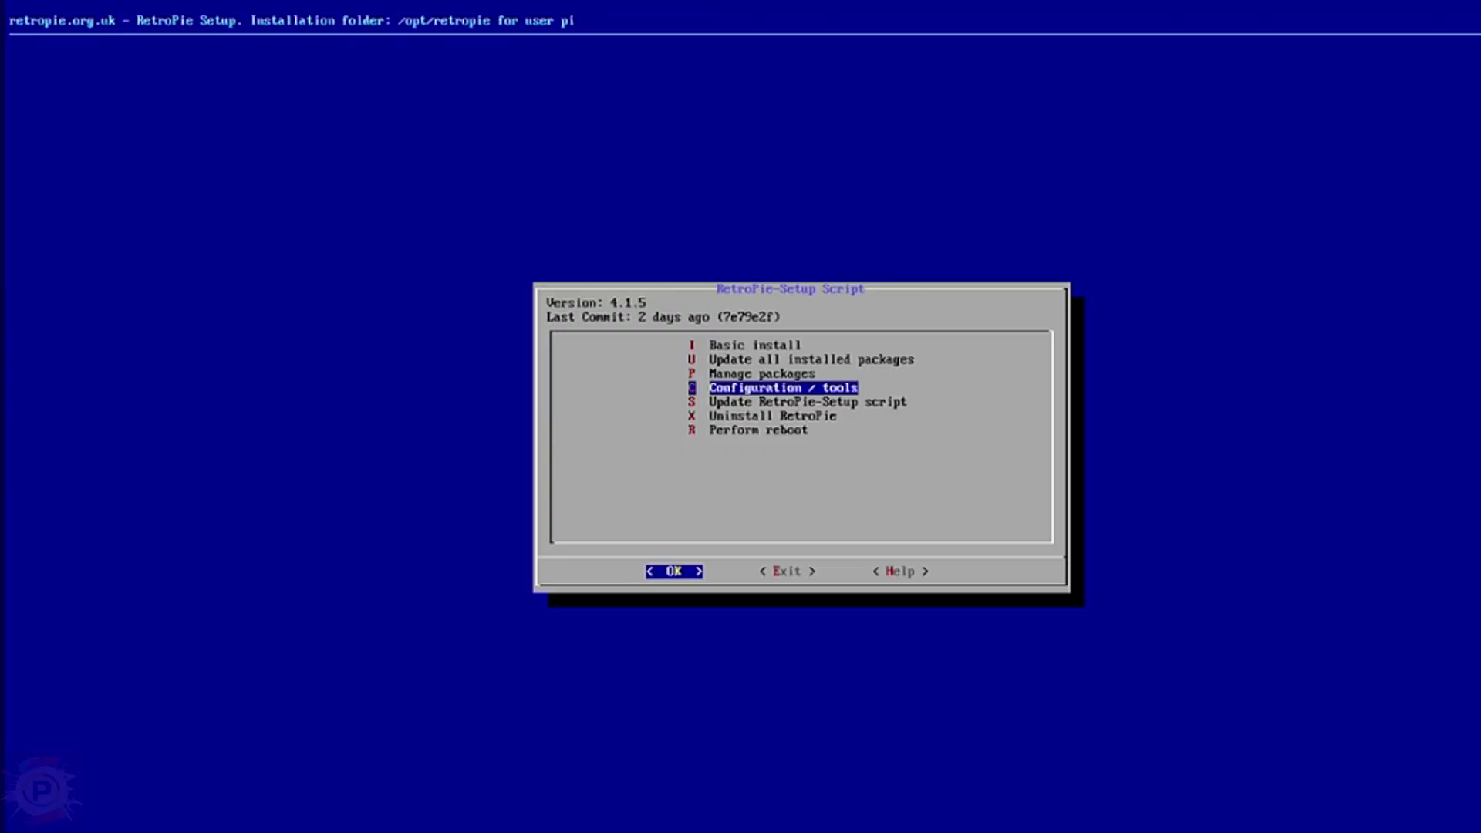
{"action": "key", "text": "Right"}
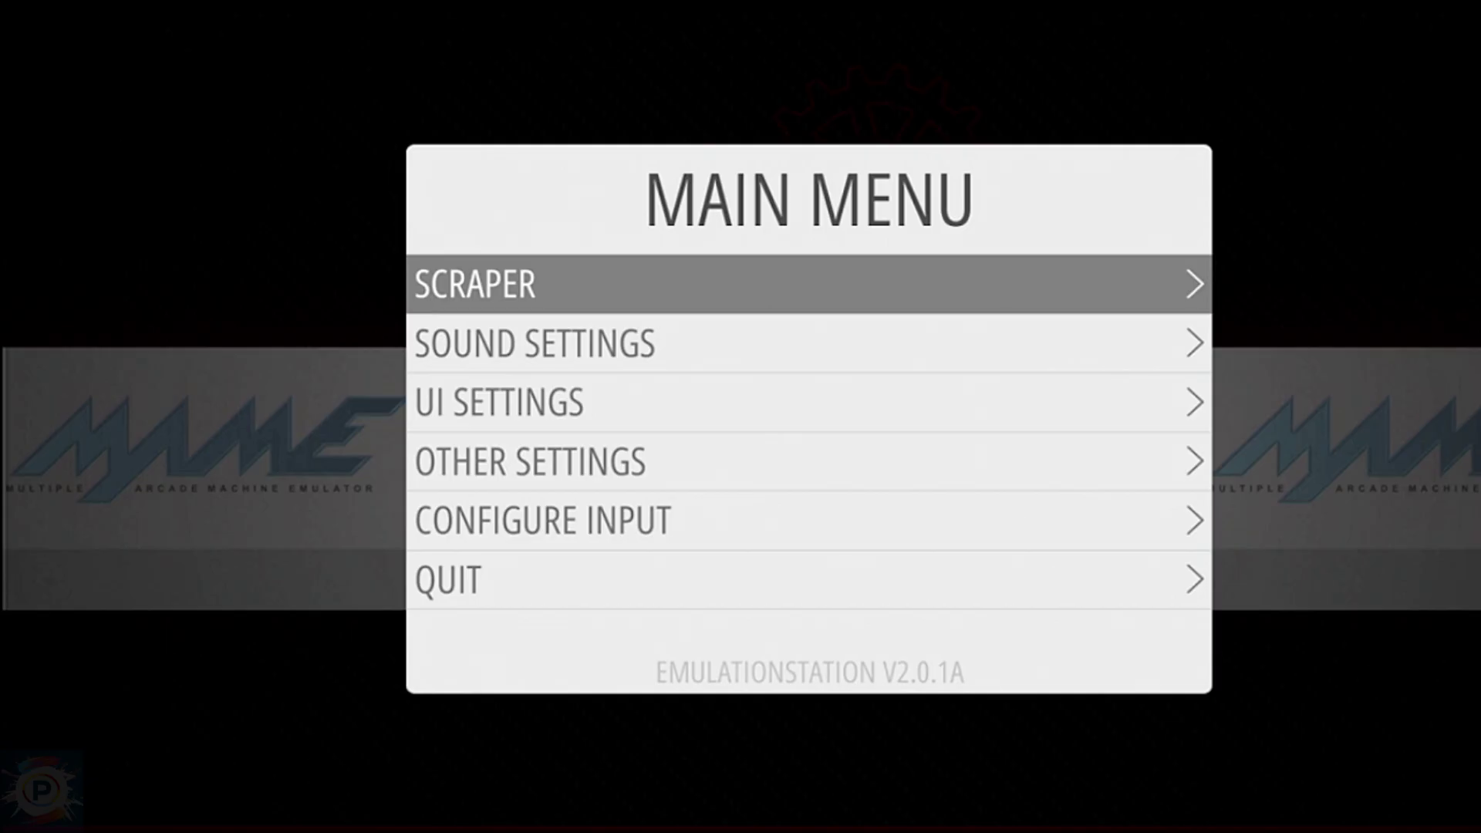
Step: Start configuring the keyboard as input device and map D-pad up, down, left and right to the matching arrow keys
{"action": "key", "text": "Down"}
{"action": "key", "text": "Down"}
{"action": "key", "text": "Down"}
{"action": "key", "text": "Down"}
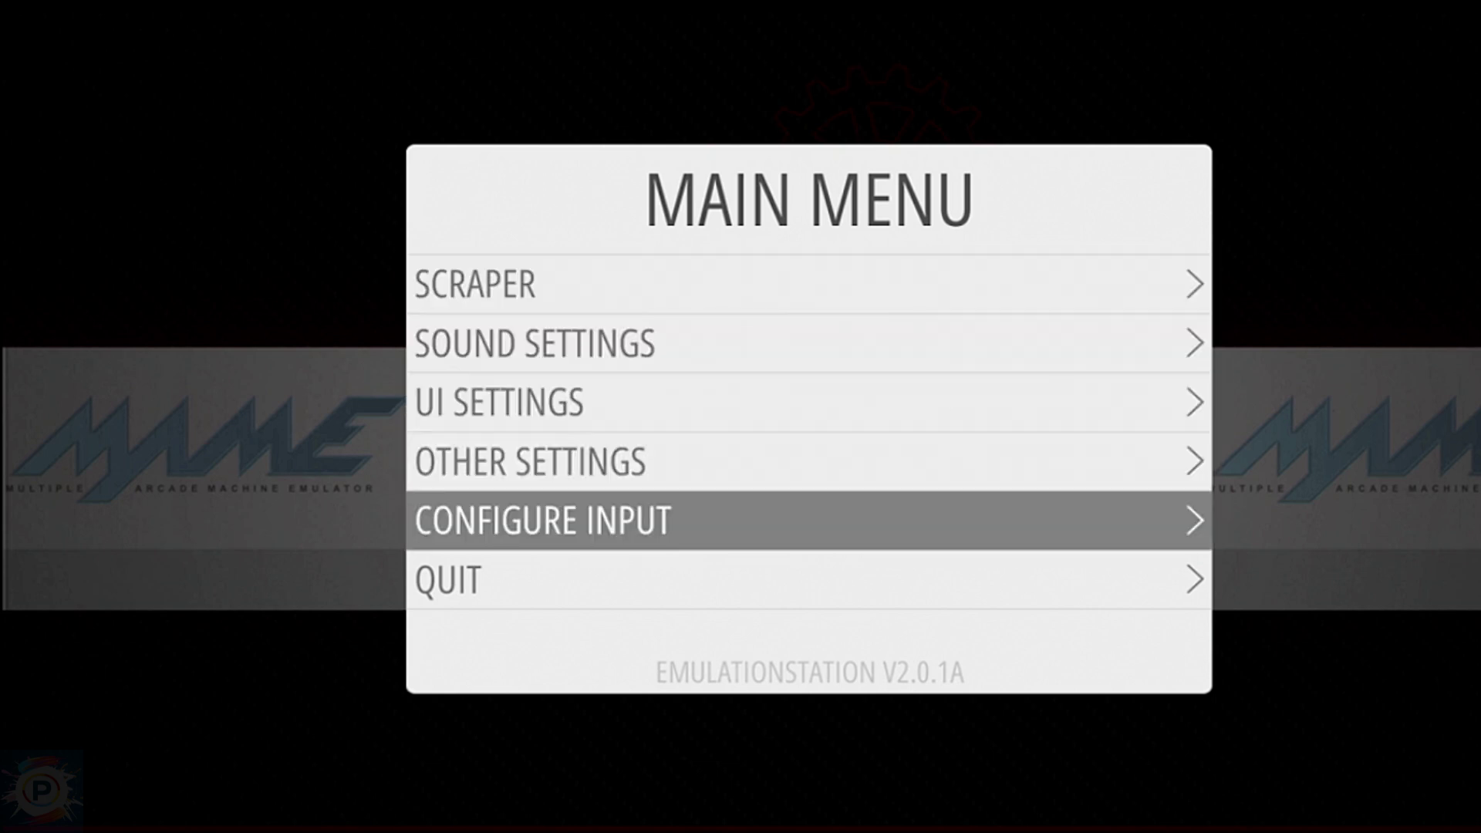
{"action": "key", "text": "Return"}
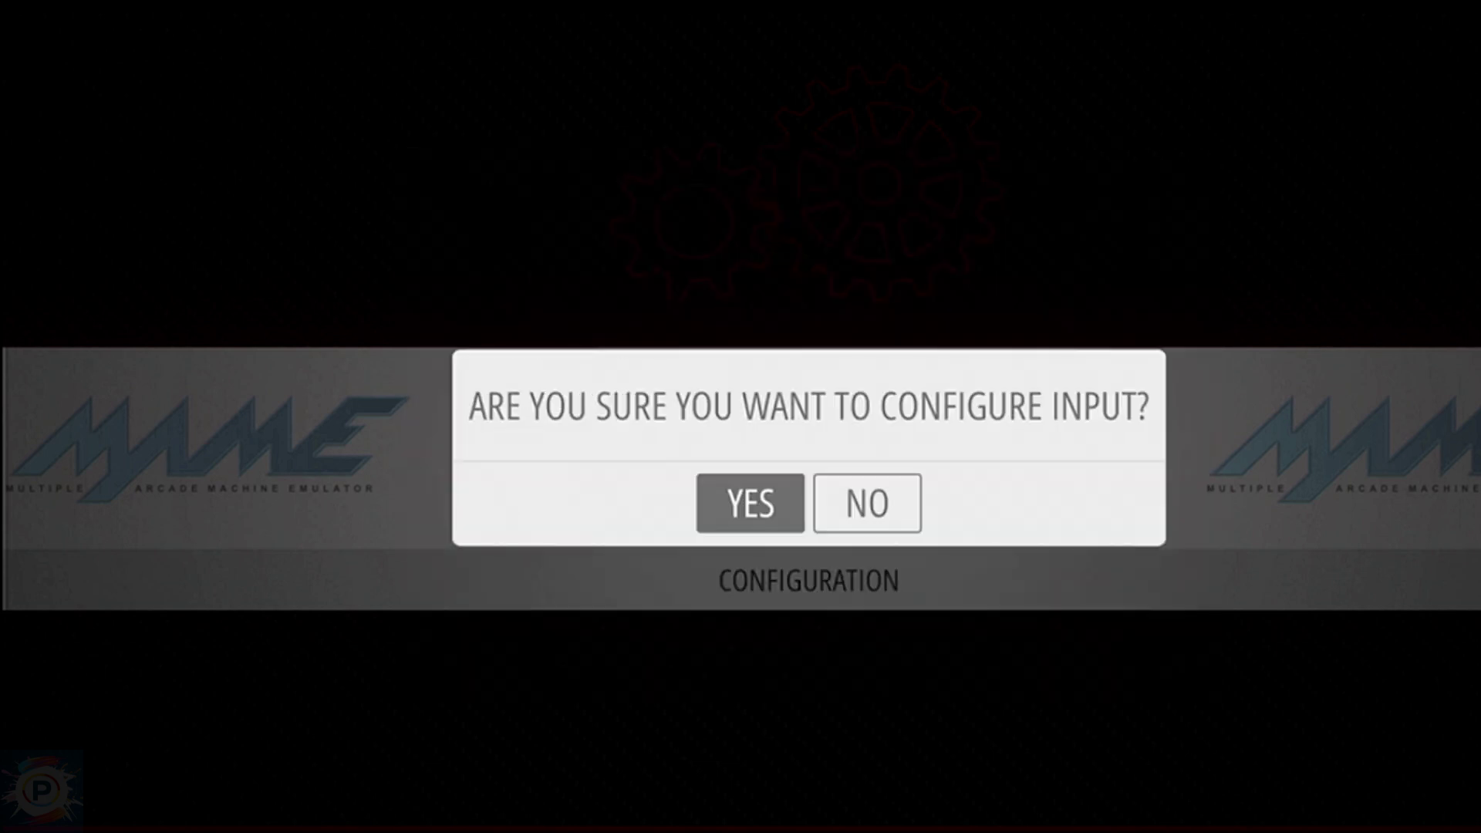
{"action": "key", "text": "Return"}
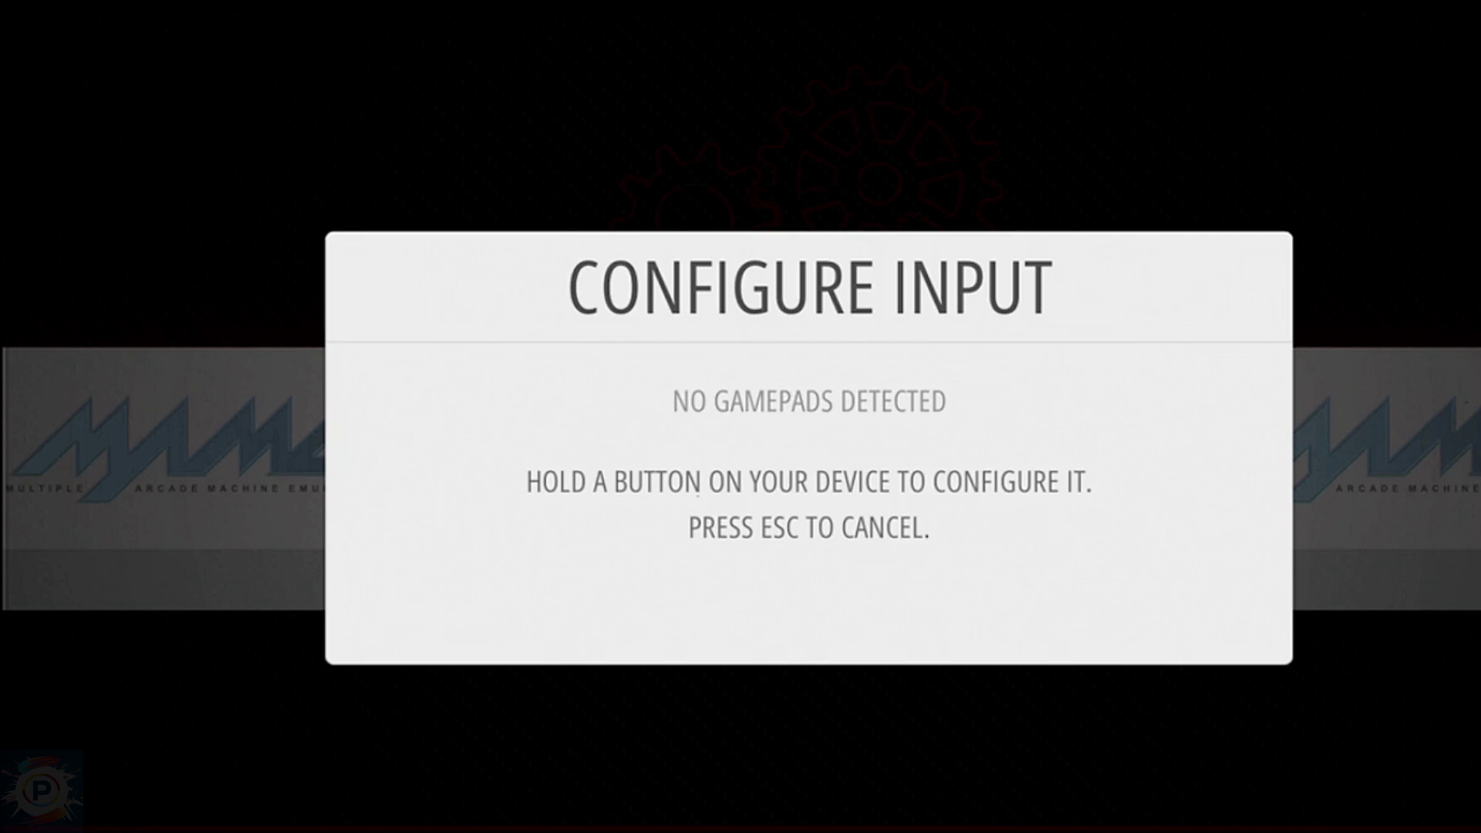
{"action": "key", "text": "Return"}
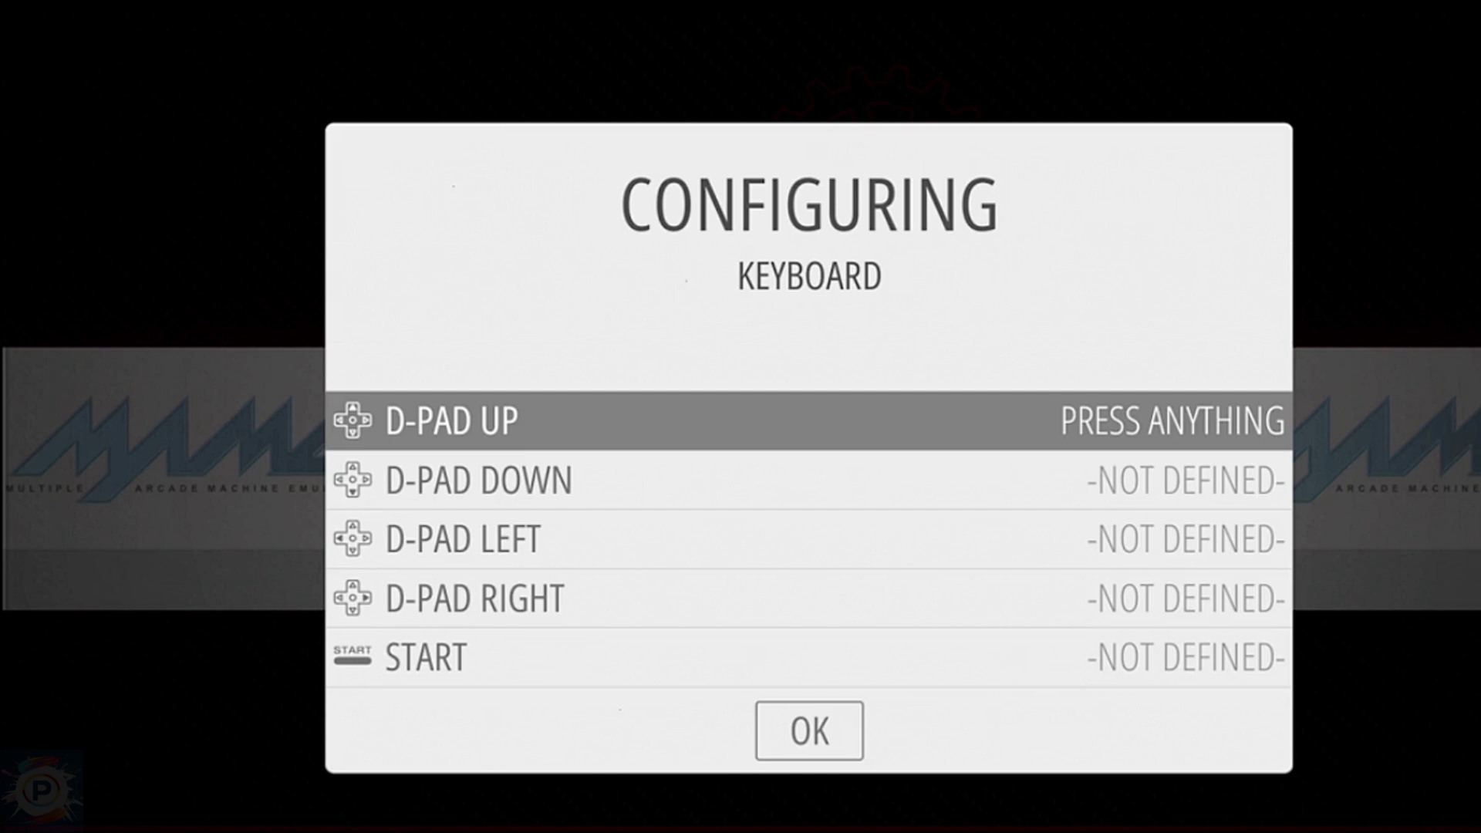
{"action": "key", "text": "Up"}
{"action": "key", "text": "Down"}
{"action": "key", "text": "Left"}
{"action": "key", "text": "Right"}
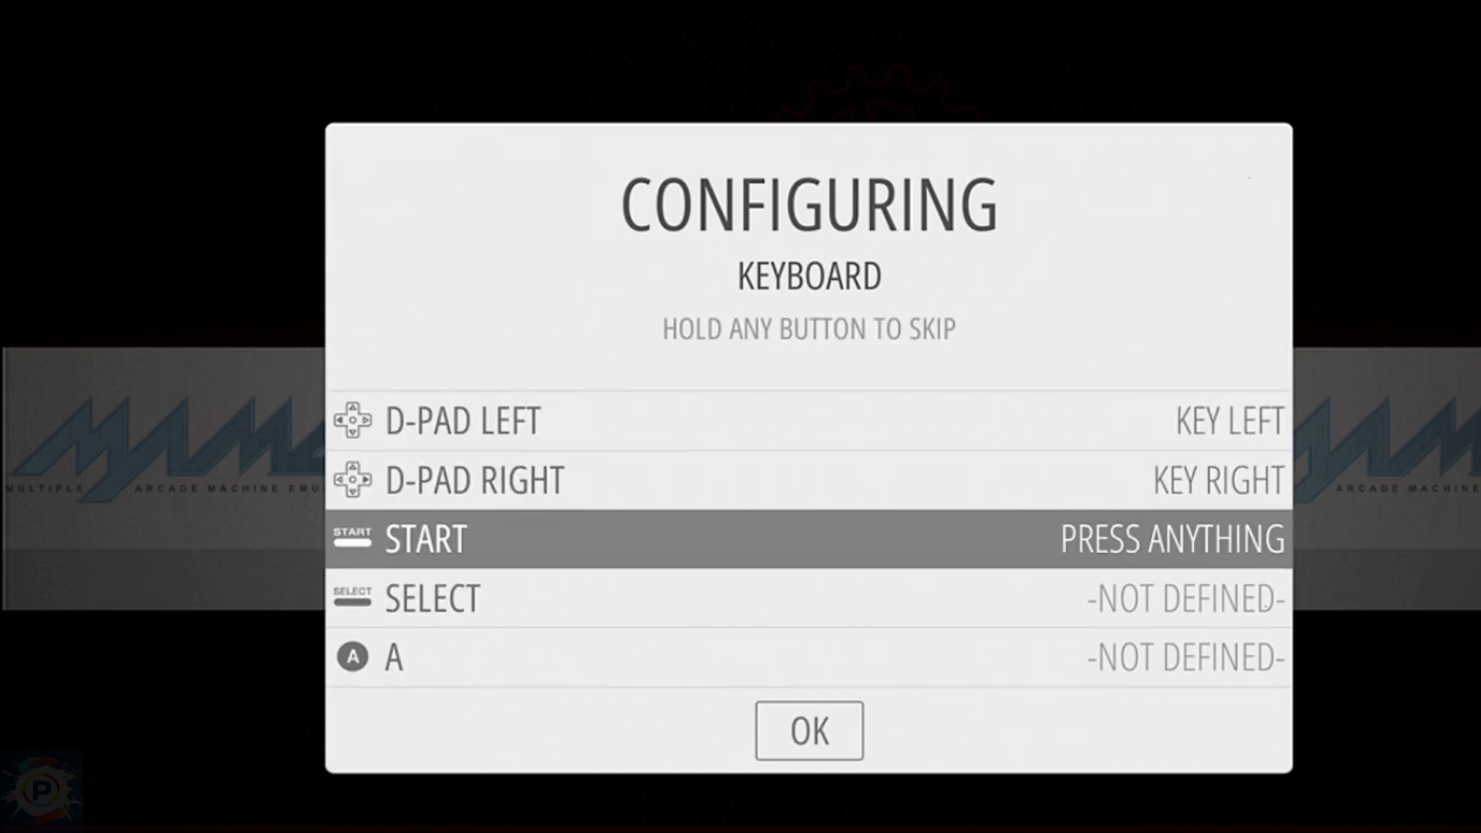
Step: Map Start to Return, Select to Right Shift, and the A, B, X and Y buttons to Z, X, C and V
{"action": "key", "text": "Return"}
{"action": "key", "text": "shift"}
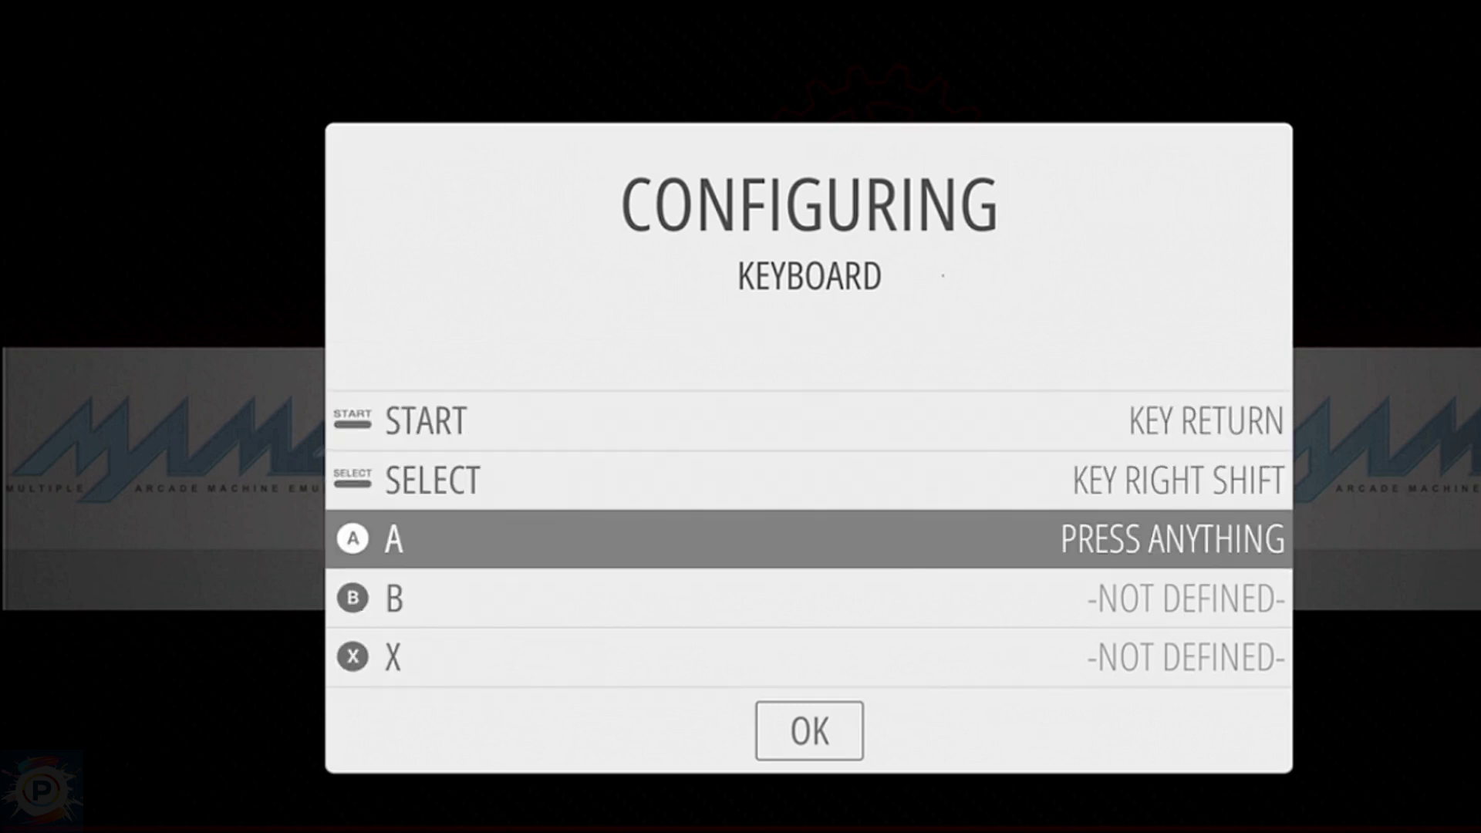
{"action": "key", "text": "z"}
{"action": "key", "text": "x"}
{"action": "key", "text": "c"}
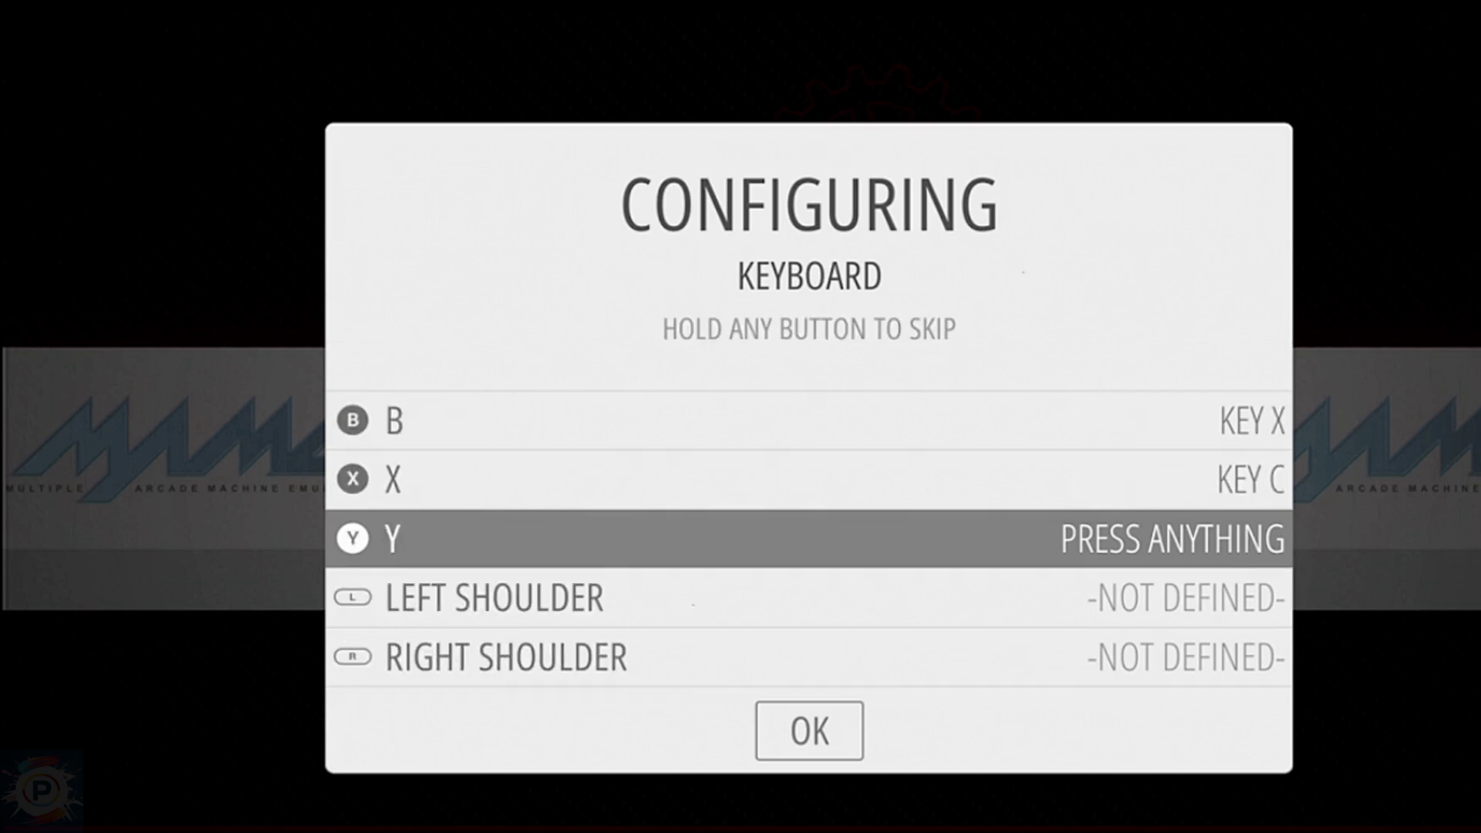
{"action": "key", "text": "v"}
Step: Map the left and right shoulders to A and F, the triggers to S and D, skip the analog inputs, and save the mapping
{"action": "key", "text": "a"}
{"action": "key", "text": "f"}
{"action": "key", "text": "s"}
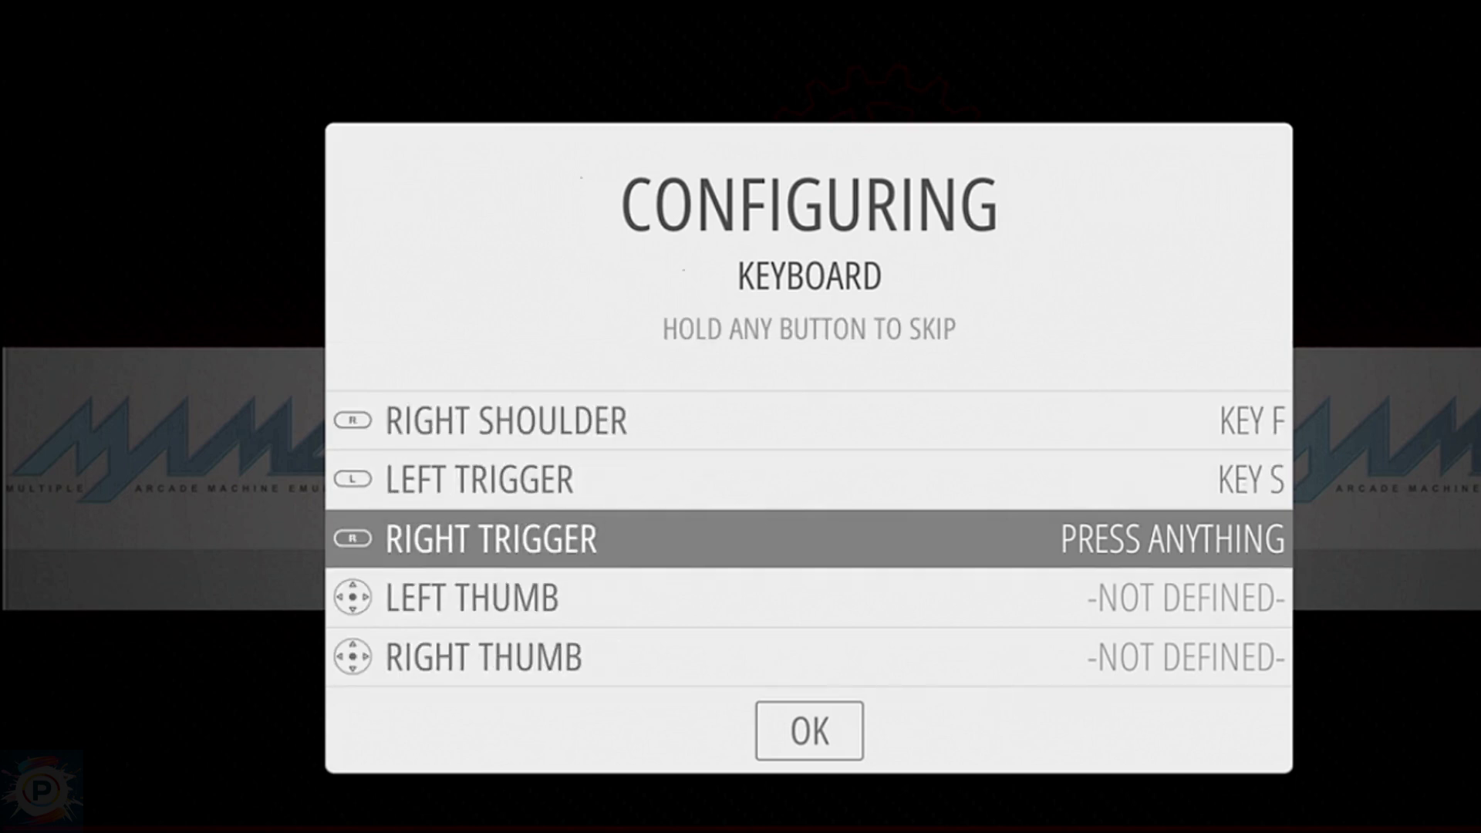
{"action": "key", "text": "d"}
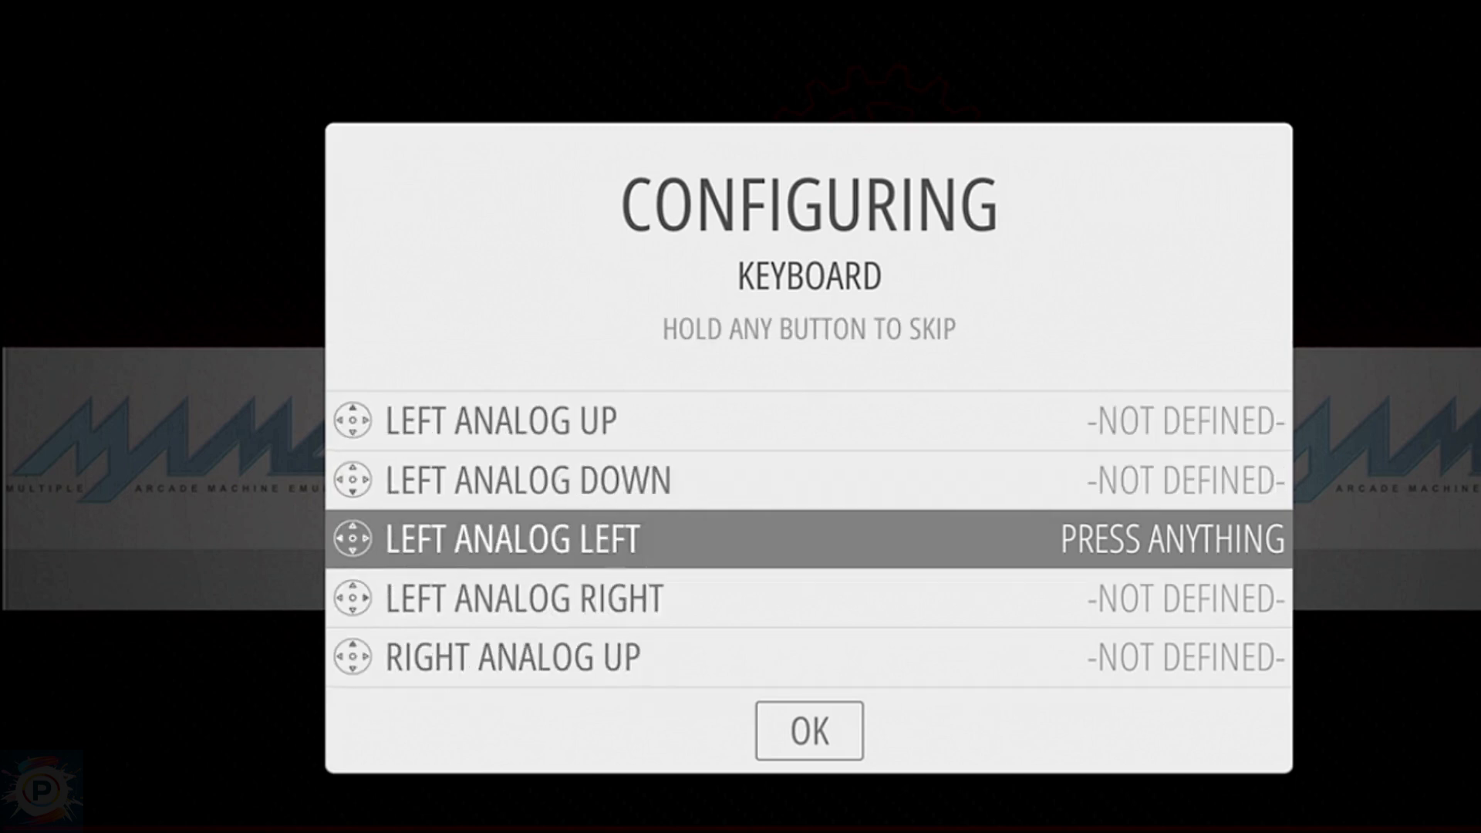
{"action": "key", "text": "Return"}
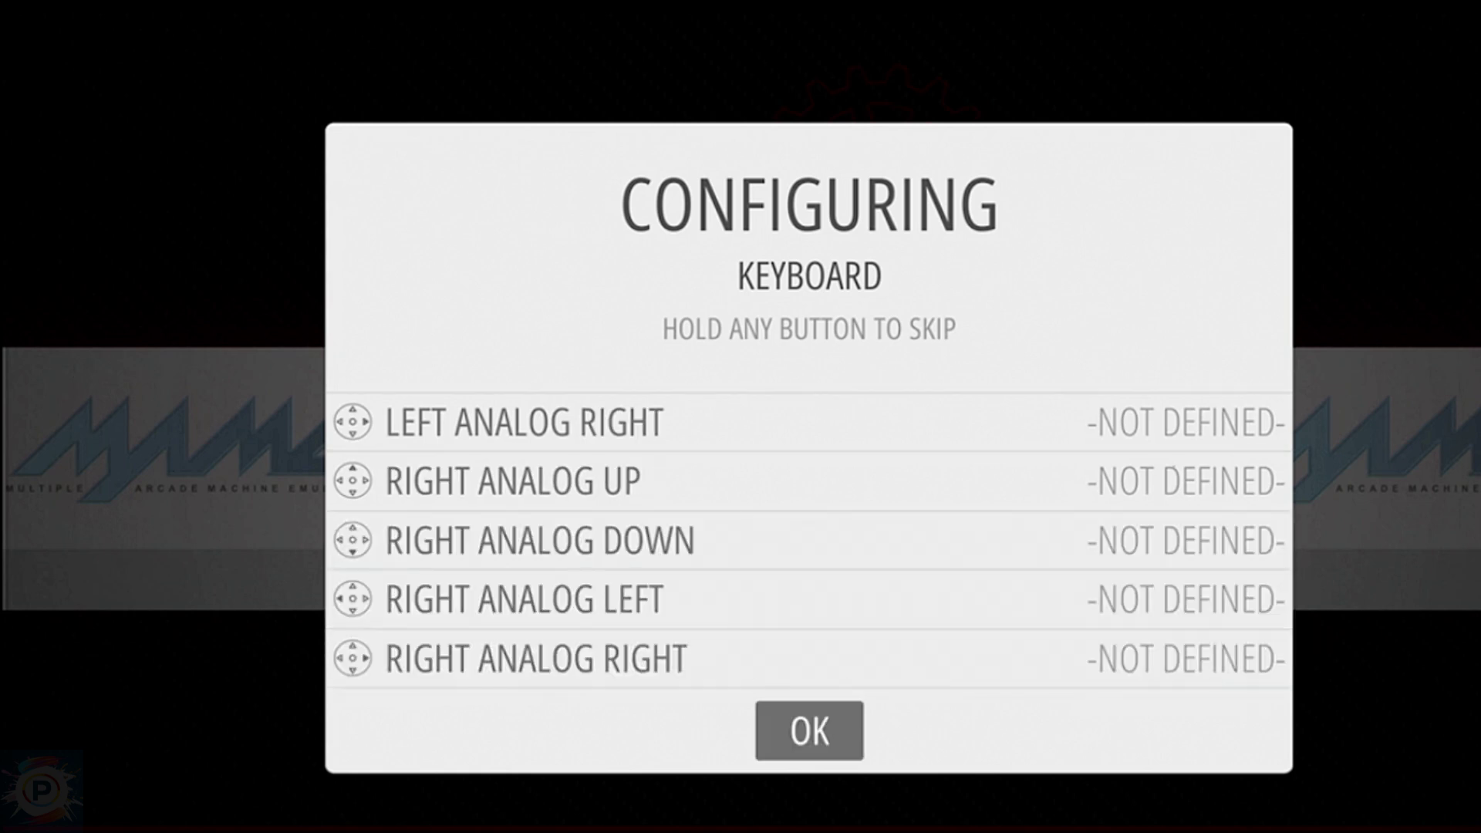
{"action": "key", "text": "Return"}
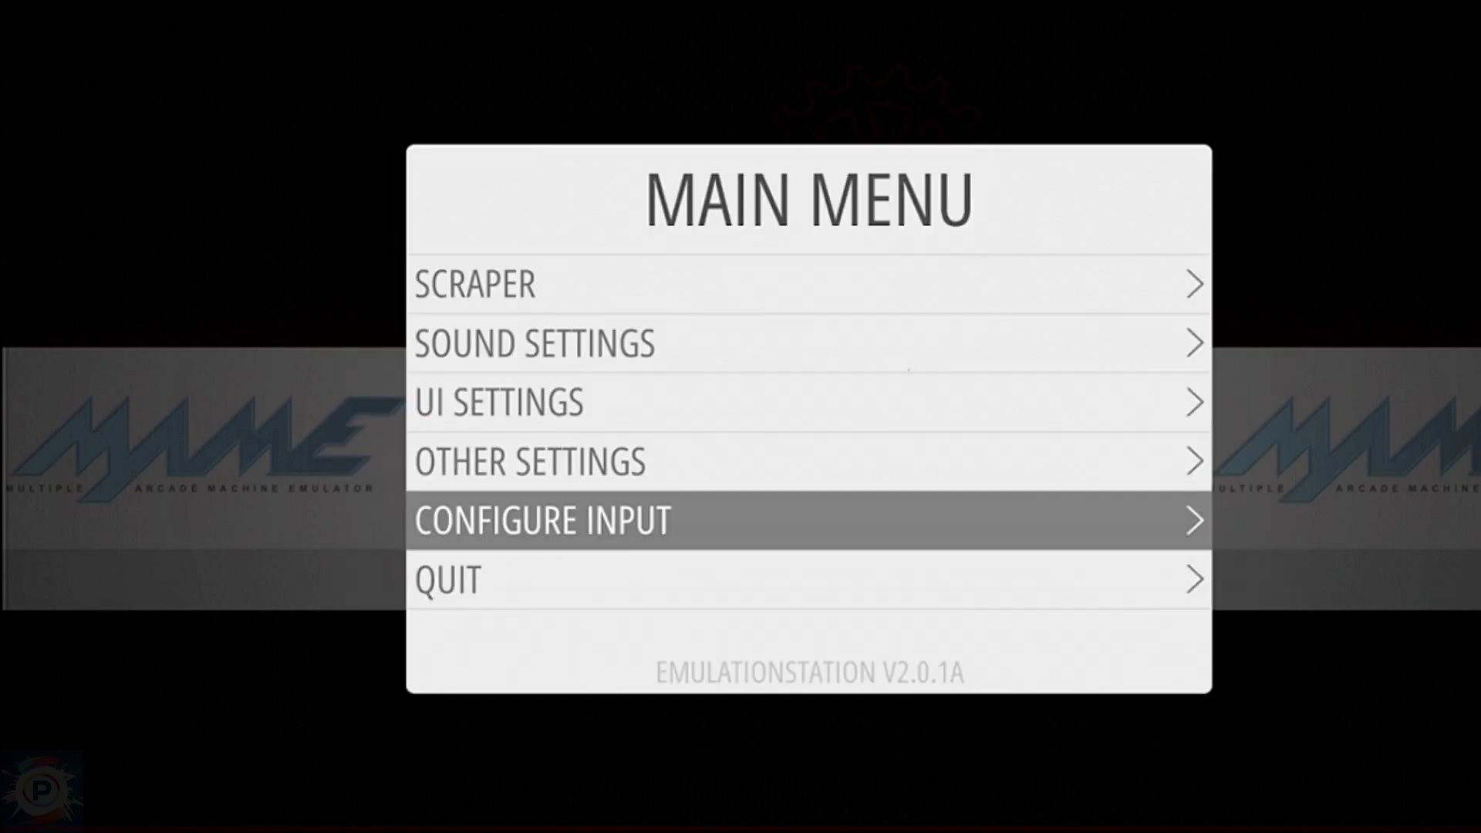
{"action": "key", "text": "Escape"}
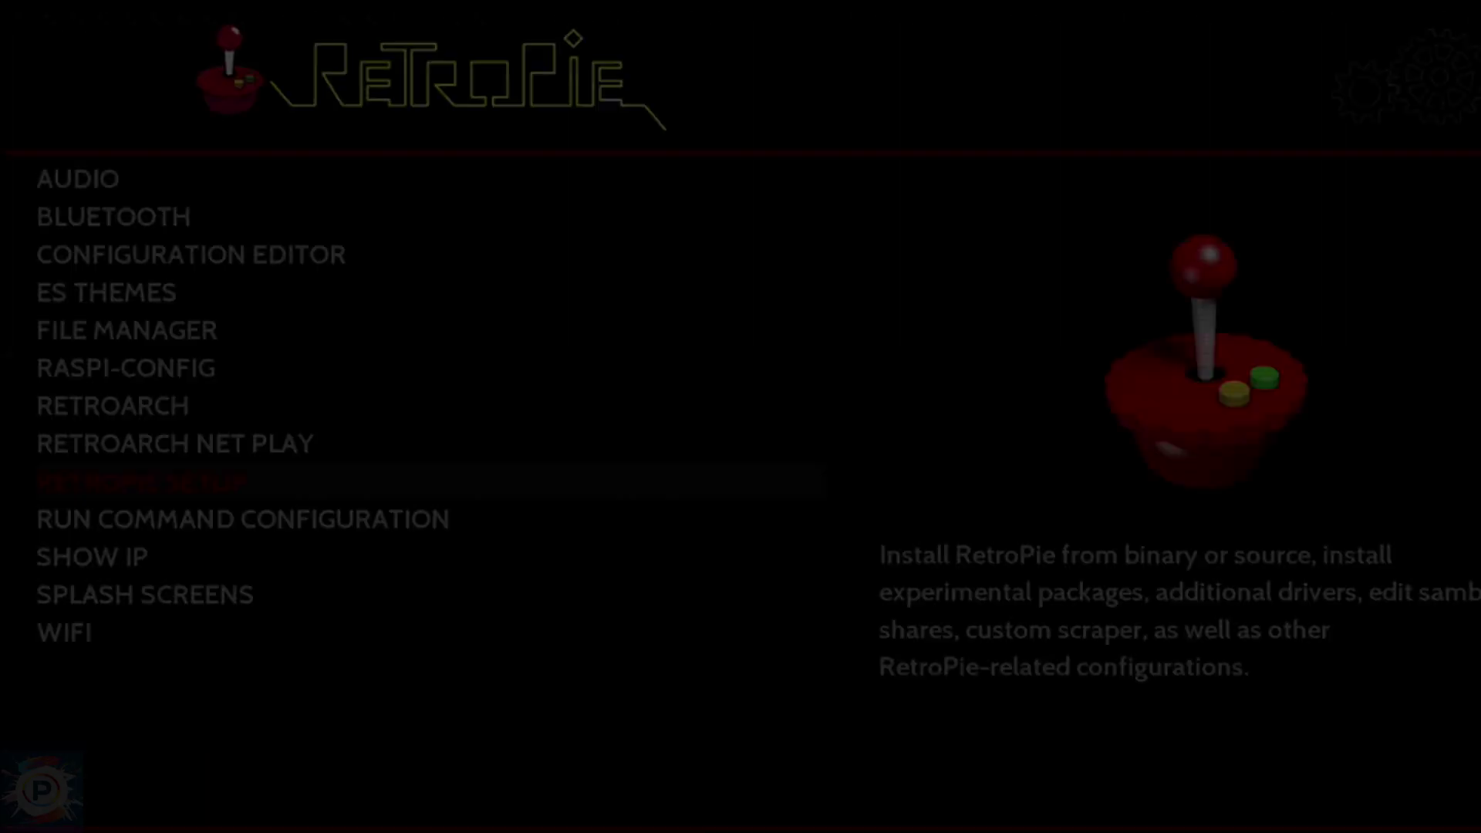
Step: Open the ES Themes tool from the RetroPie configuration list and view its theme gallery
{"action": "key", "text": "Up"}
{"action": "key", "text": "Up"}
{"action": "key", "text": "Up"}
{"action": "key", "text": "Up"}
{"action": "key", "text": "Up"}
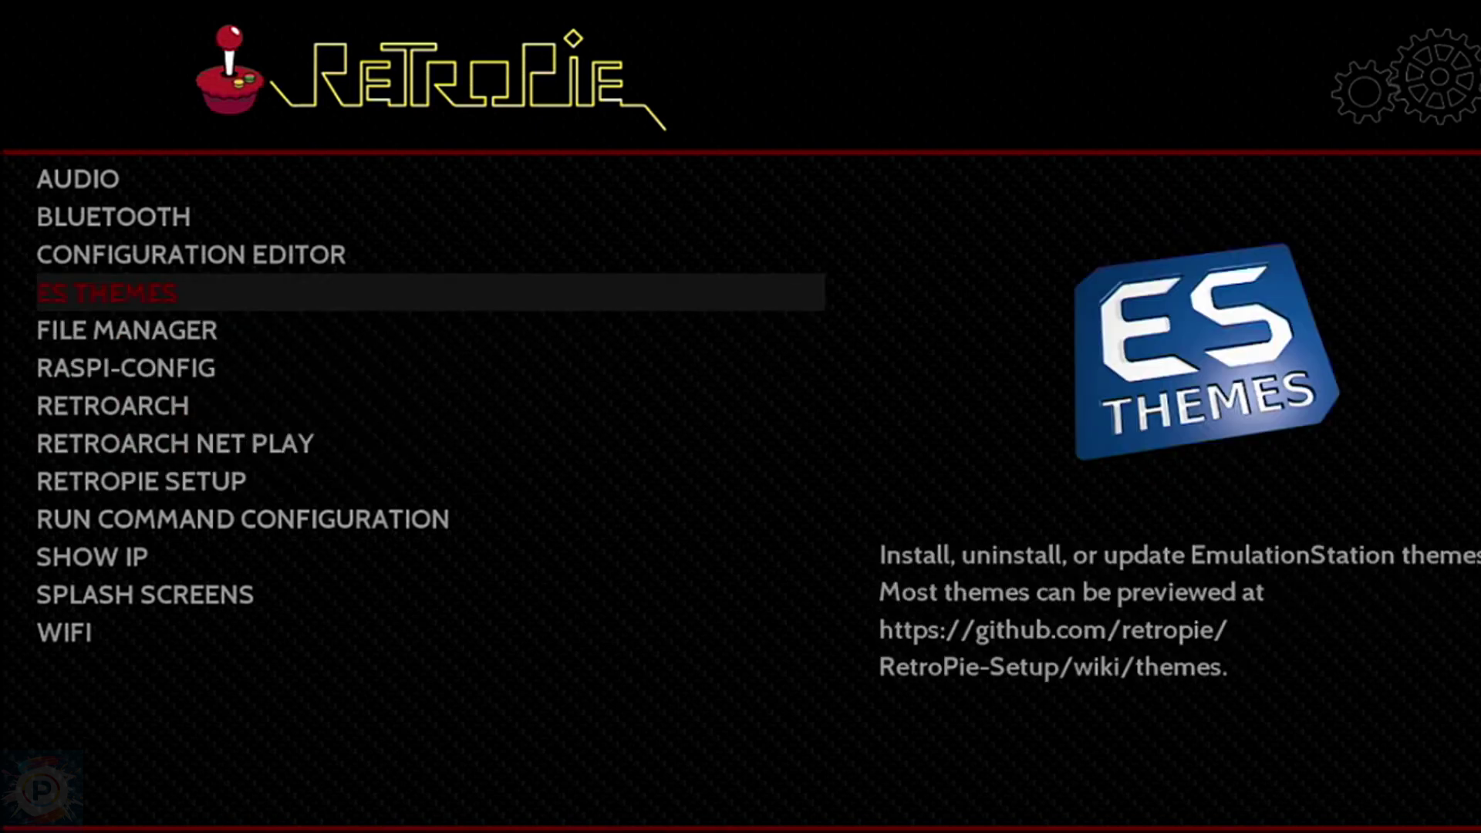
{"action": "key", "text": "Return"}
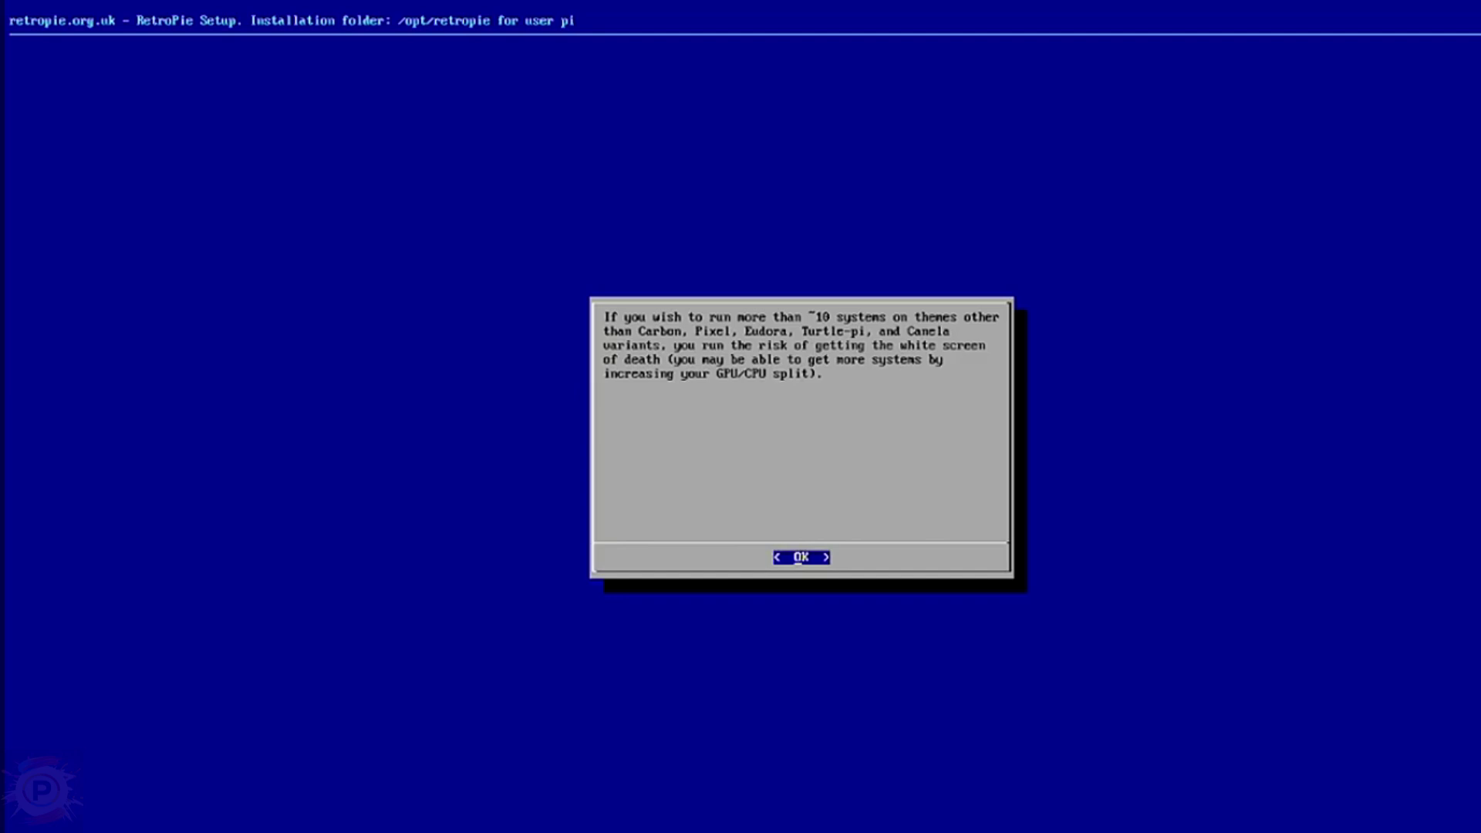
{"action": "key", "text": "Return"}
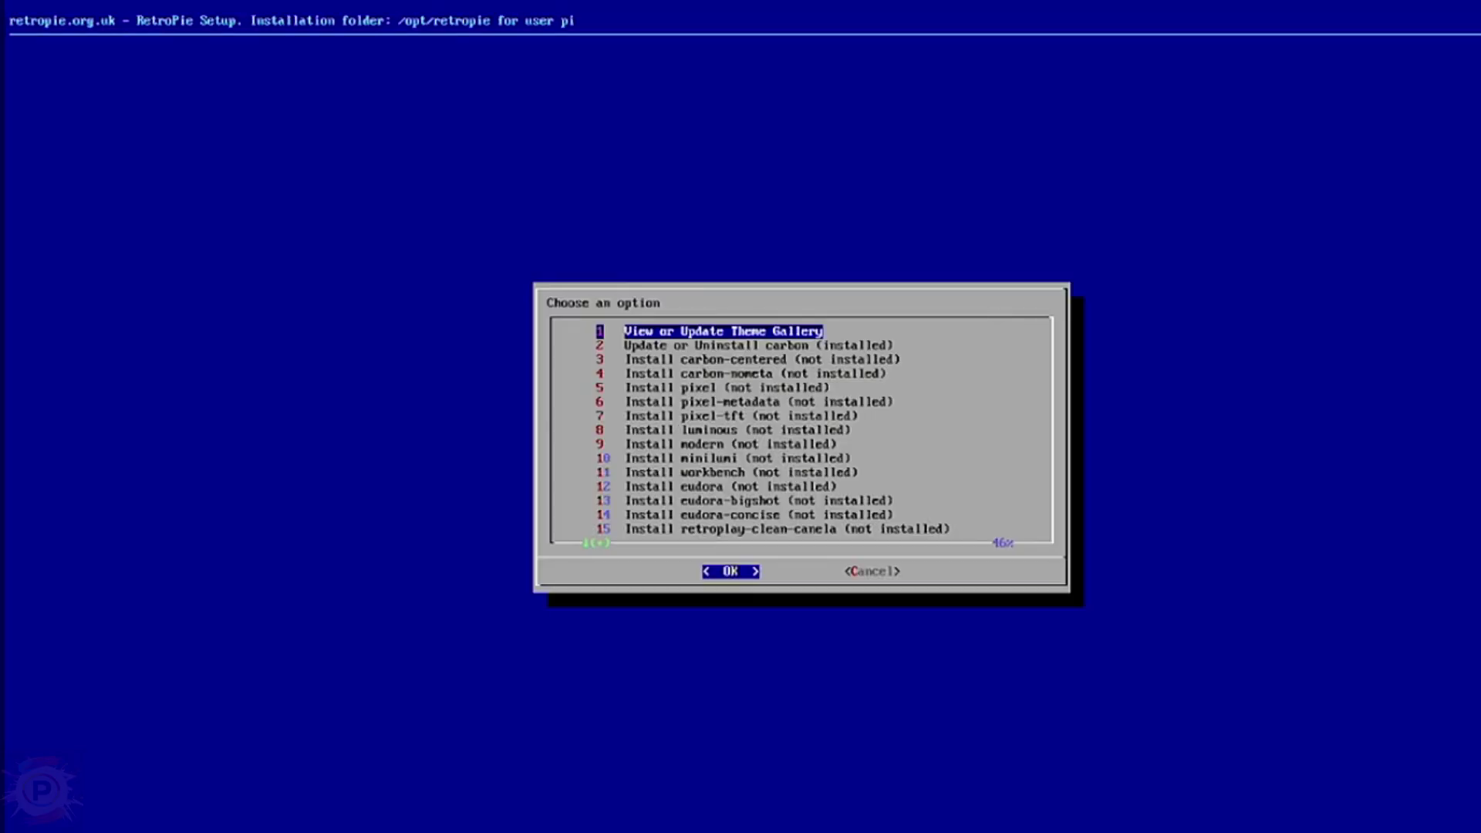
{"action": "key", "text": "Return"}
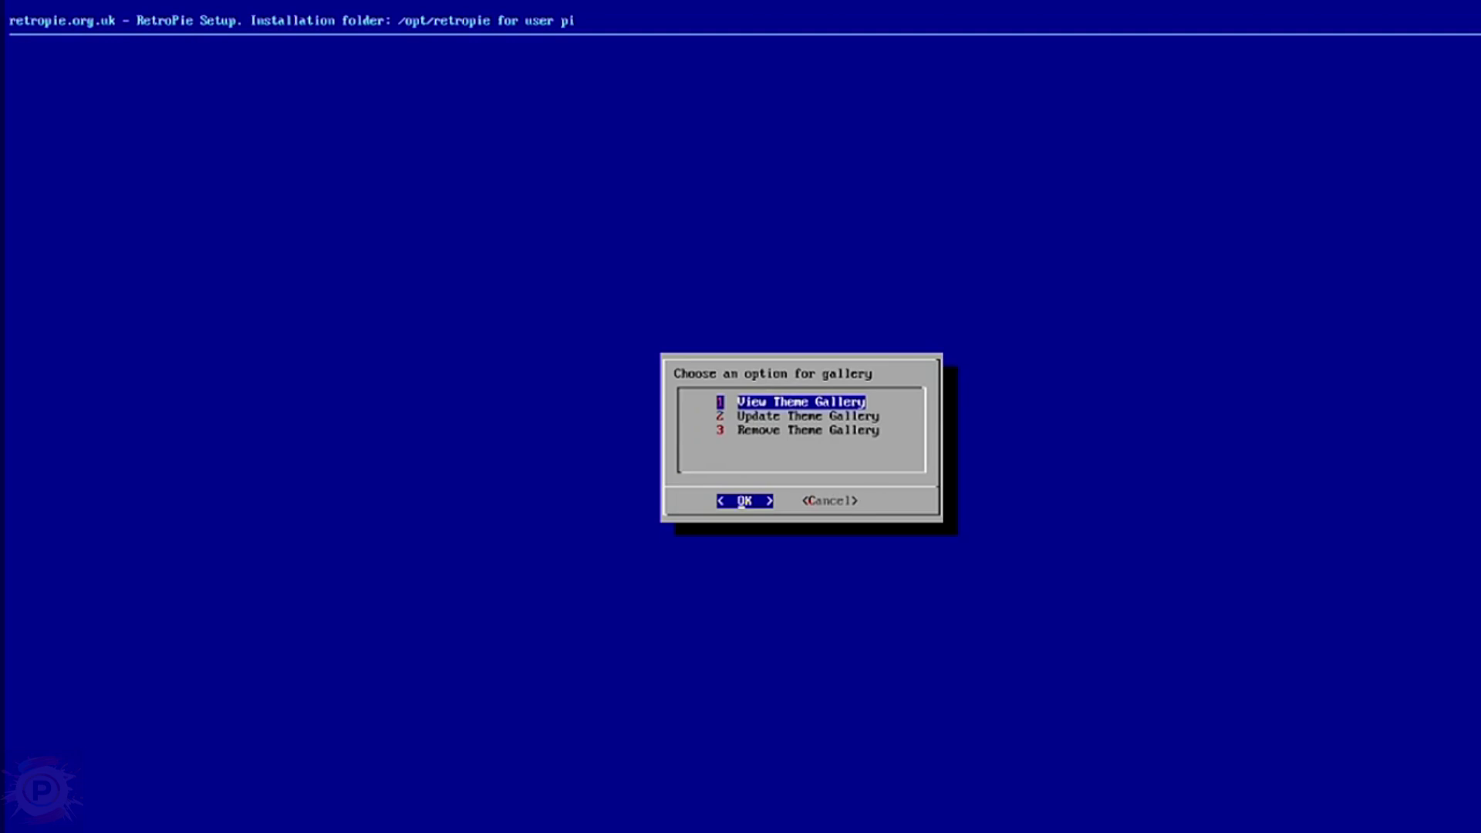
{"action": "key", "text": "Return"}
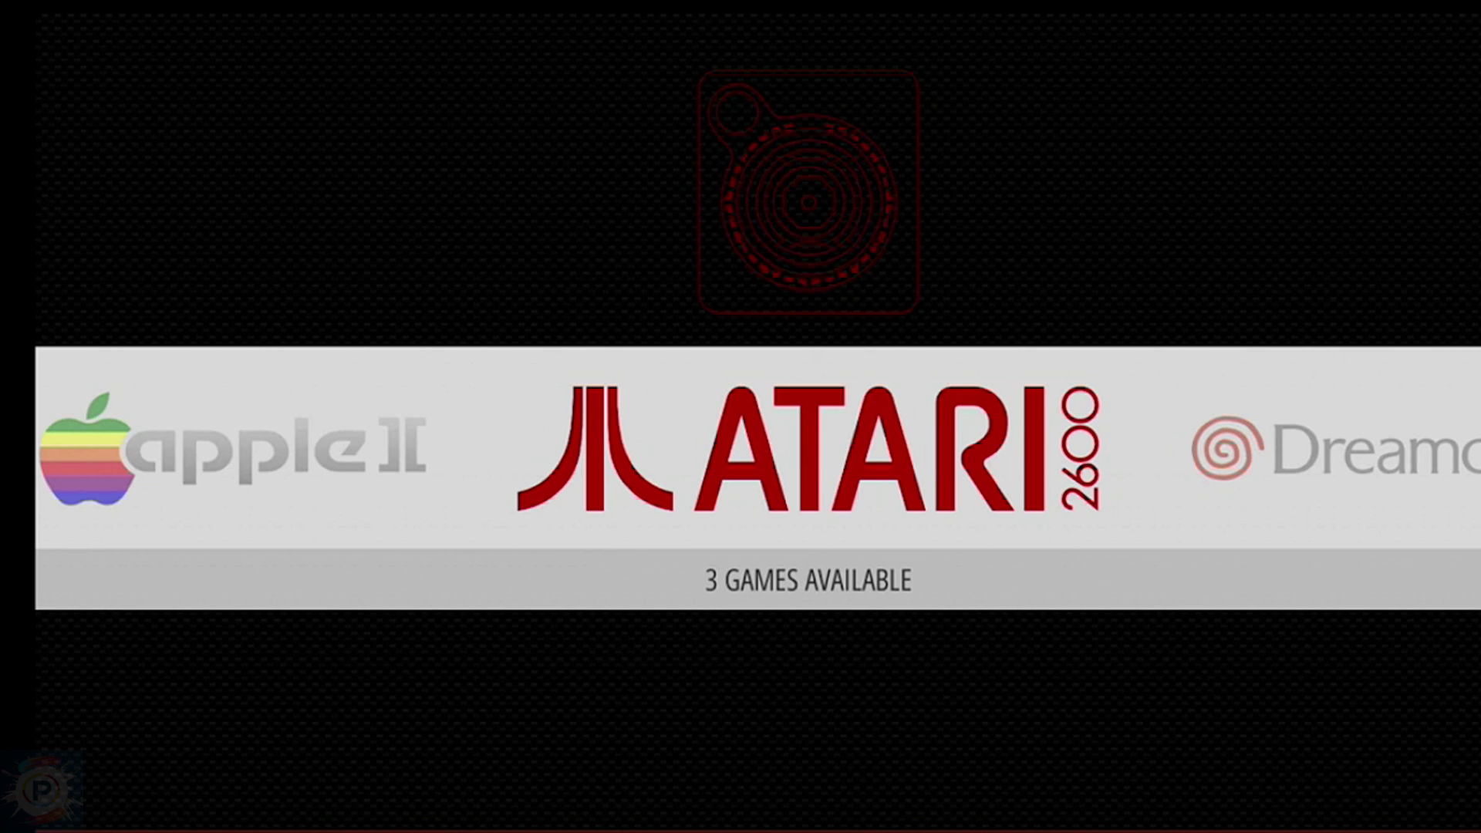
Step: Look through the gallery's Atari 2600 previews of different theme layouts, and leave the gallery
{"action": "key", "text": "Right"}
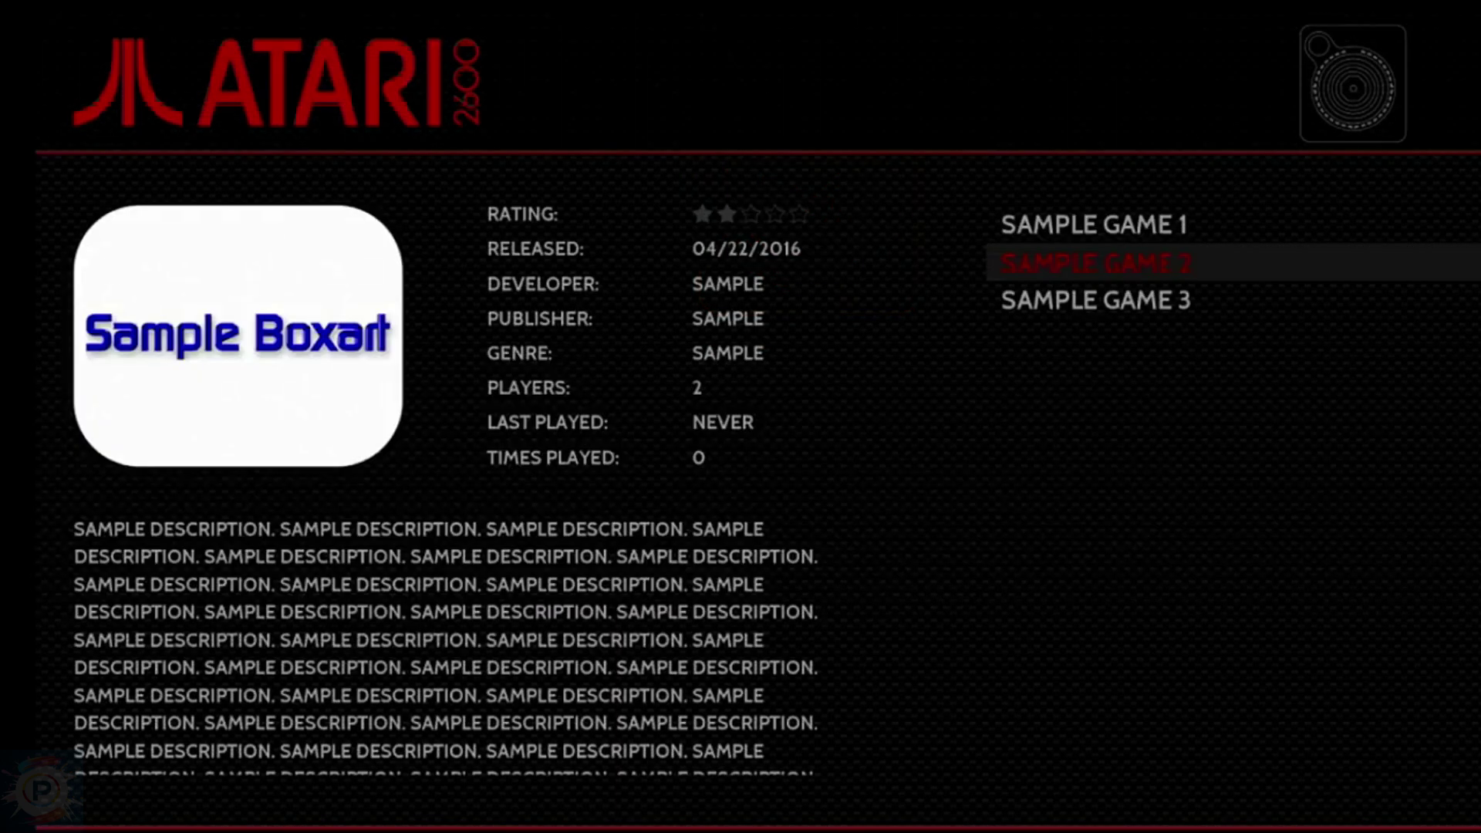
{"action": "key", "text": "Left"}
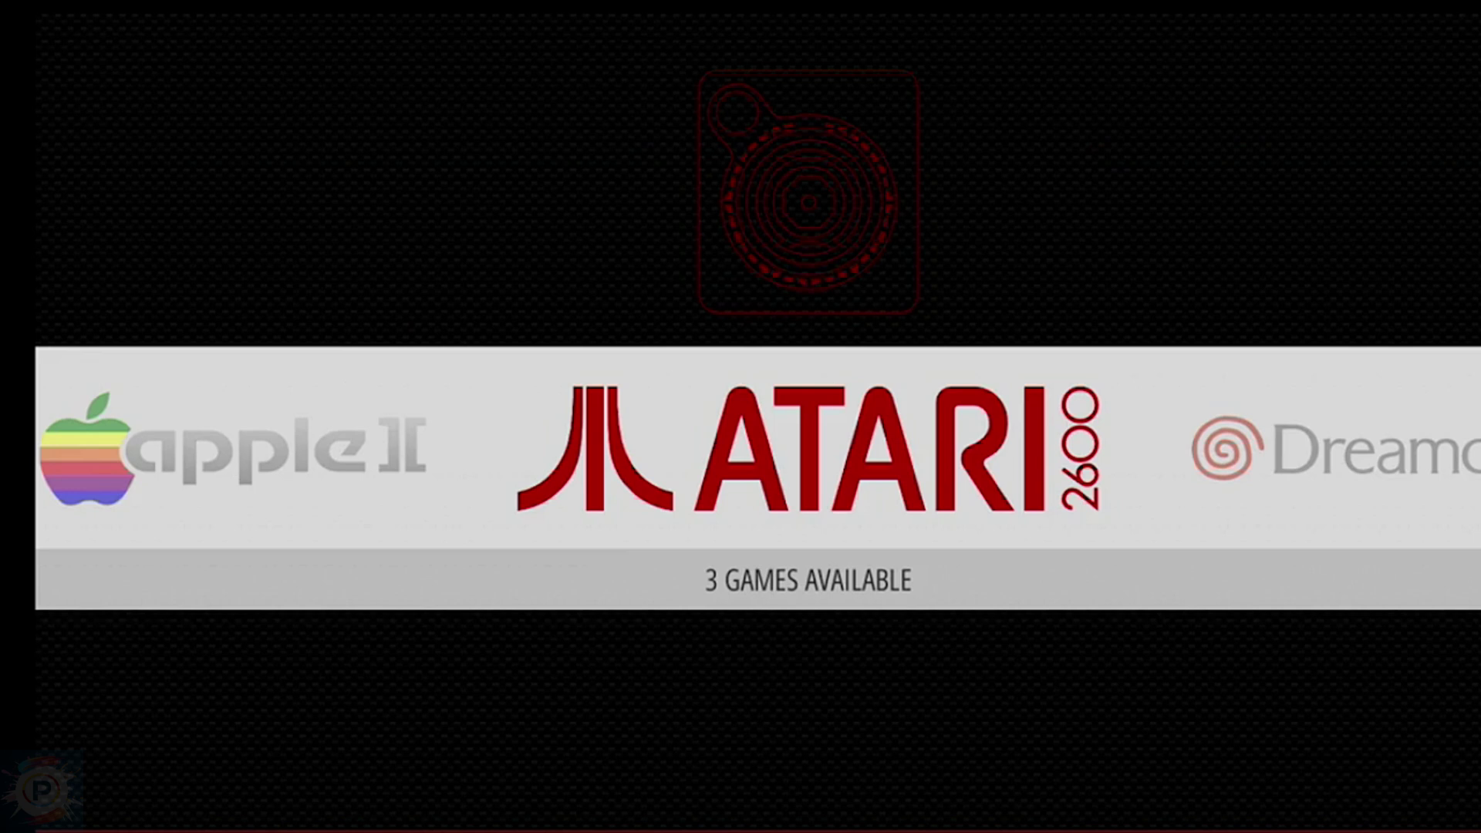
{"action": "key", "text": "Return"}
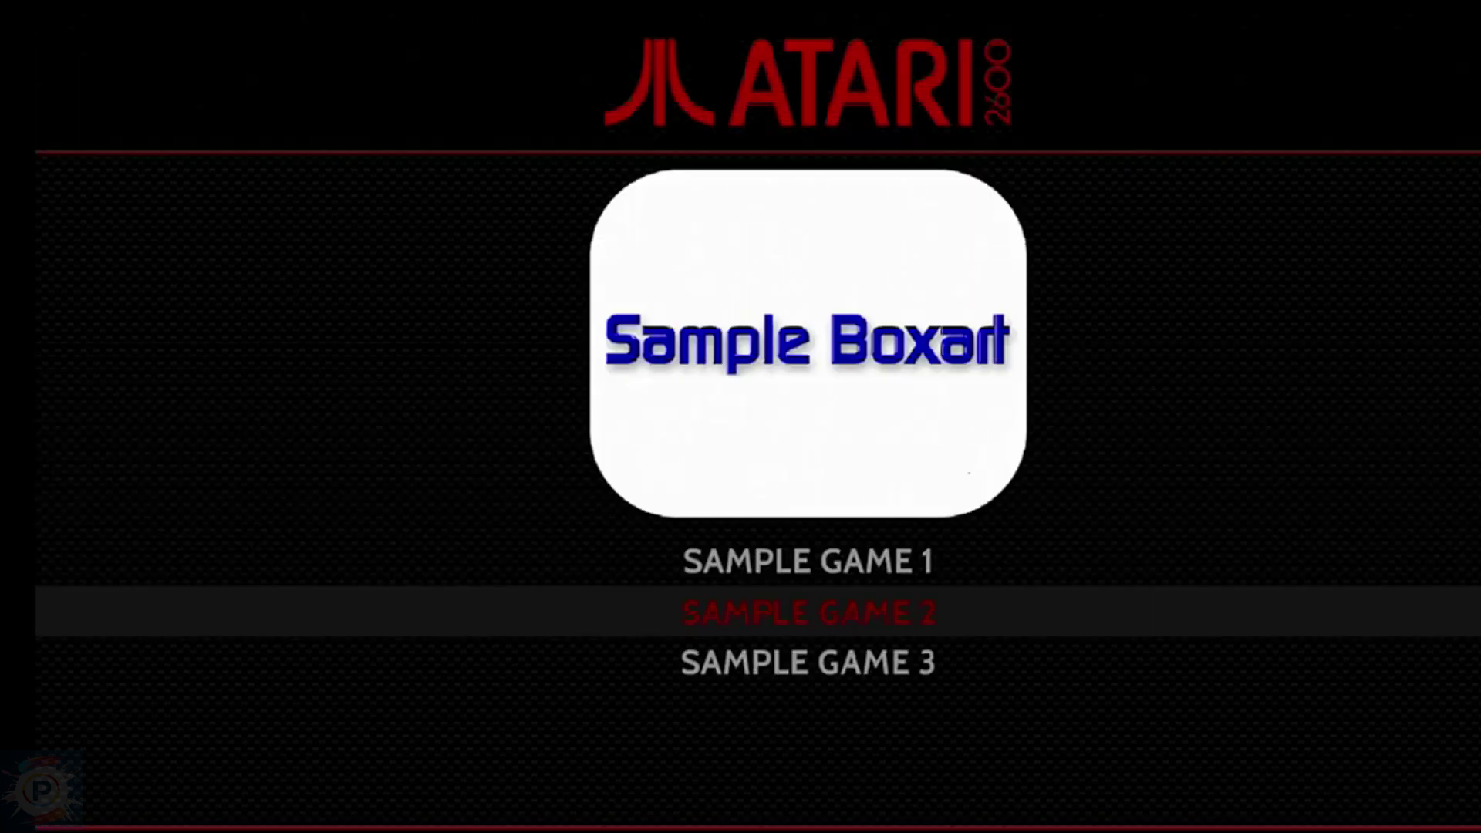
{"action": "key", "text": "Escape"}
{"action": "key", "text": "Return"}
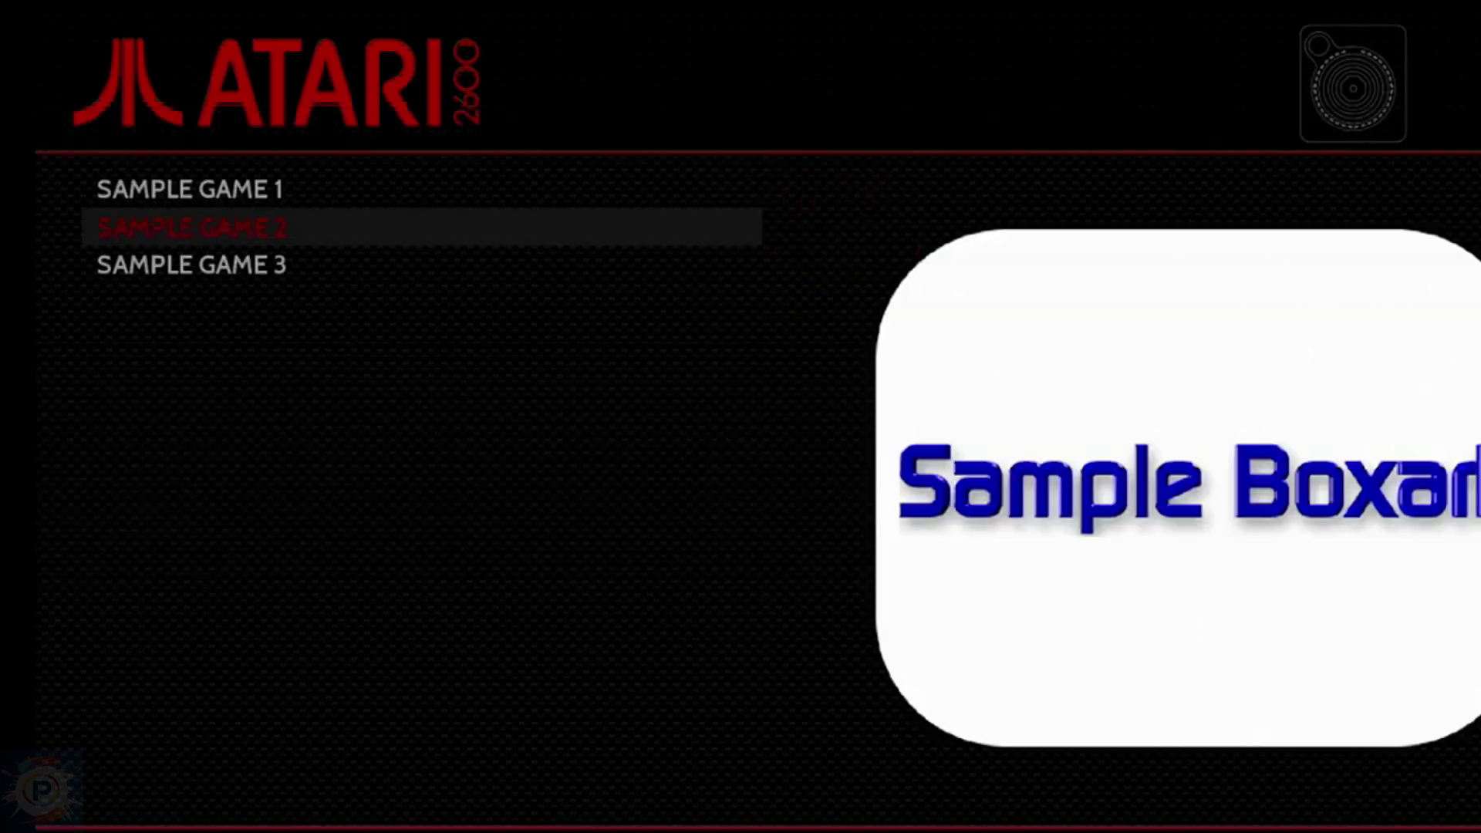
{"action": "key", "text": "Escape"}
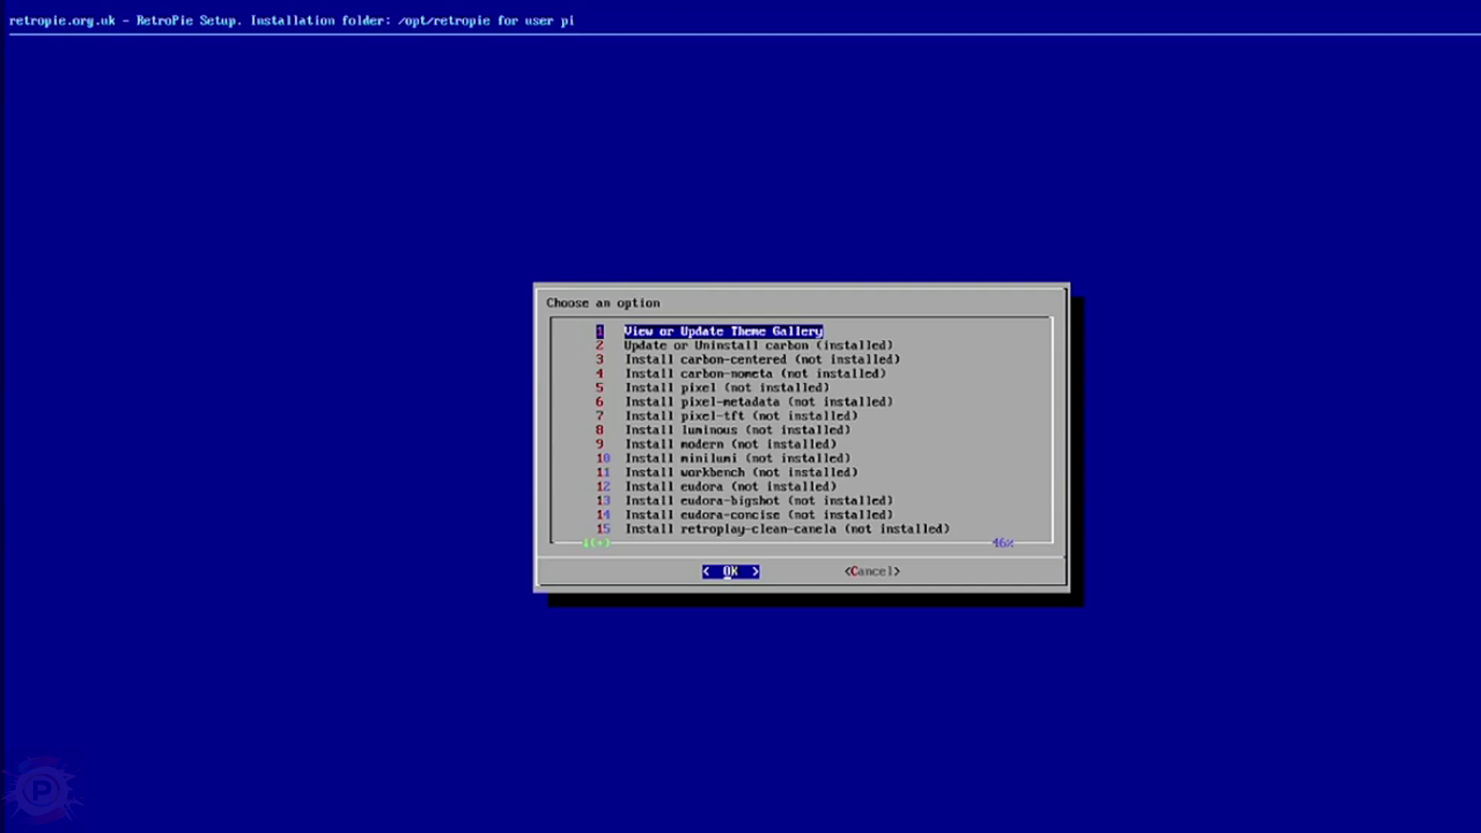
Step: Install the pixel theme from the ES Themes list and exit the theme installer
{"action": "key", "text": "Down"}
{"action": "key", "text": "Down"}
{"action": "key", "text": "Down"}
{"action": "key", "text": "Down"}
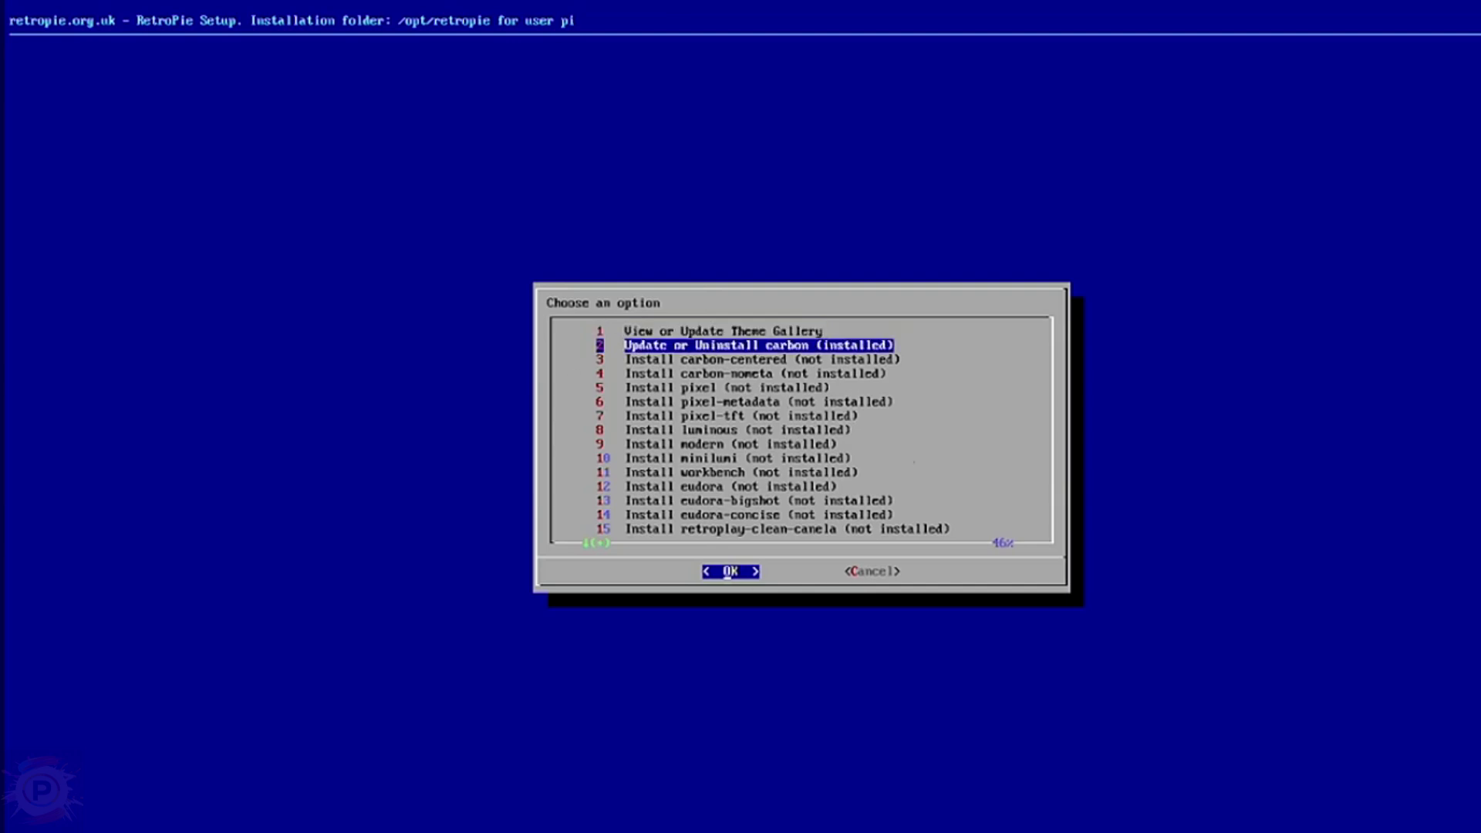
{"action": "key", "text": "Return"}
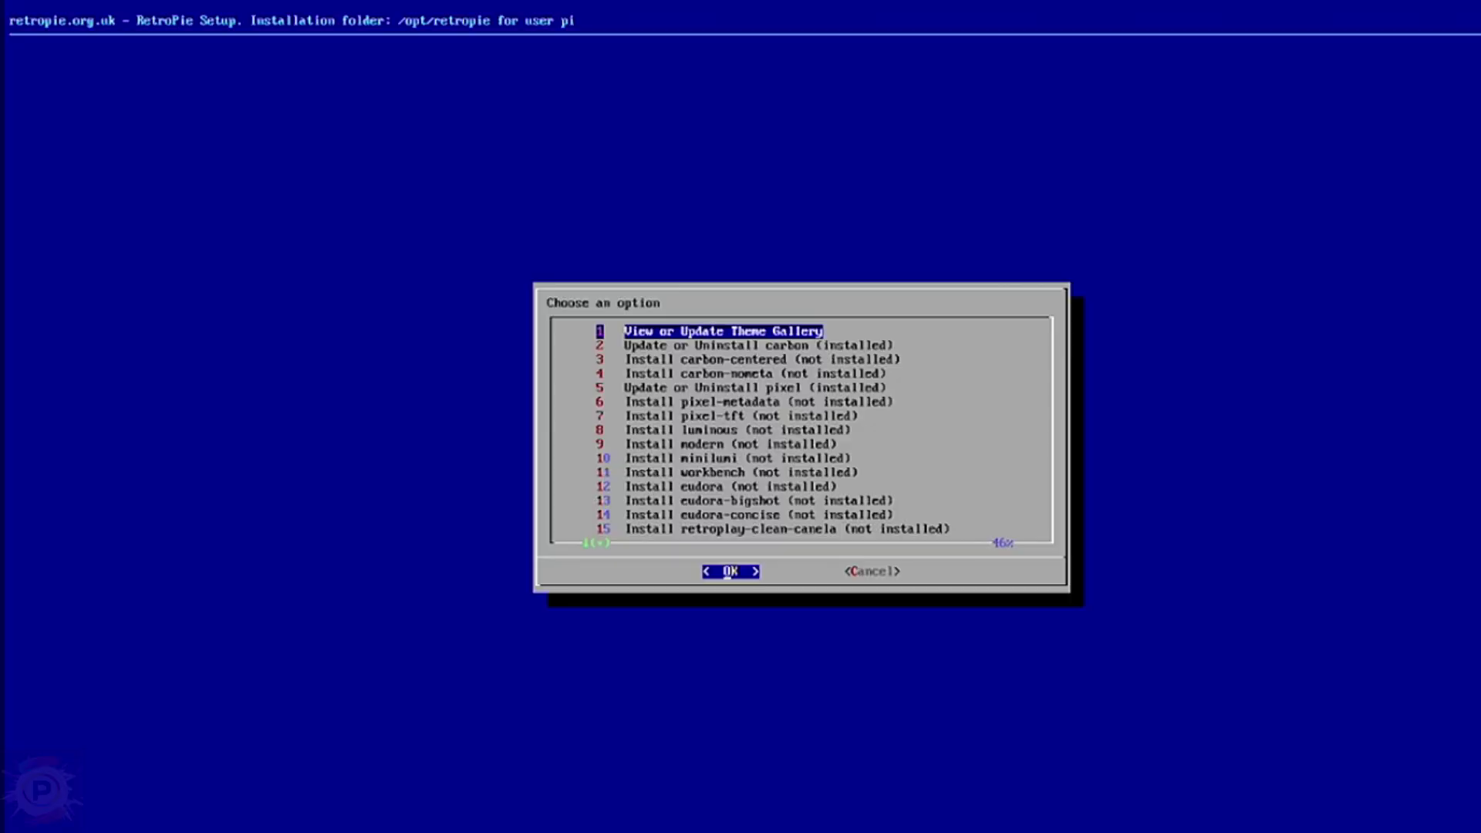
{"action": "key", "text": "Right"}
{"action": "key", "text": "Return"}
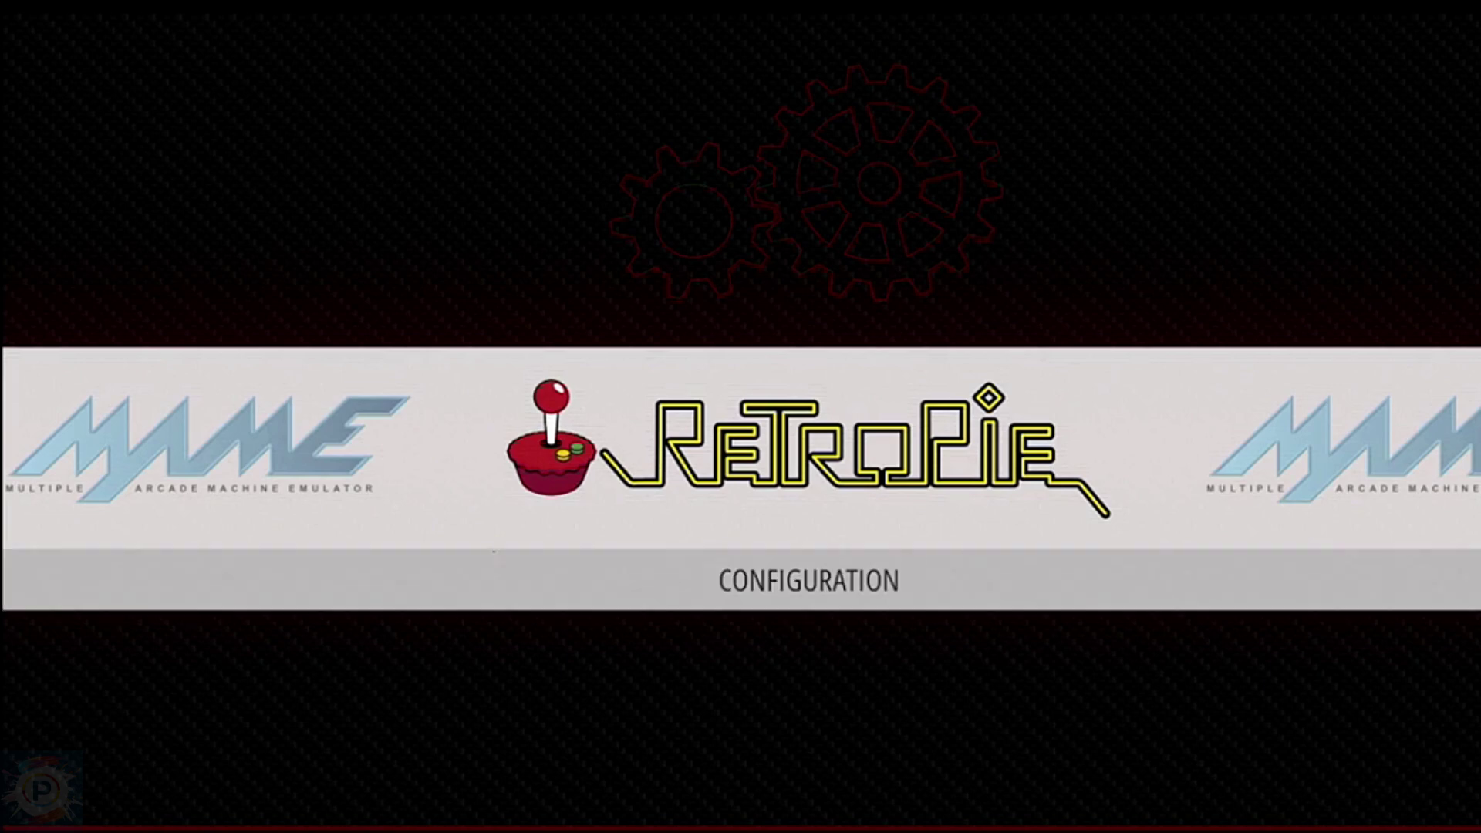
Step: Change the Theme Set in EmulationStation's UI settings to Pixel and apply it
{"action": "key", "text": "Return"}
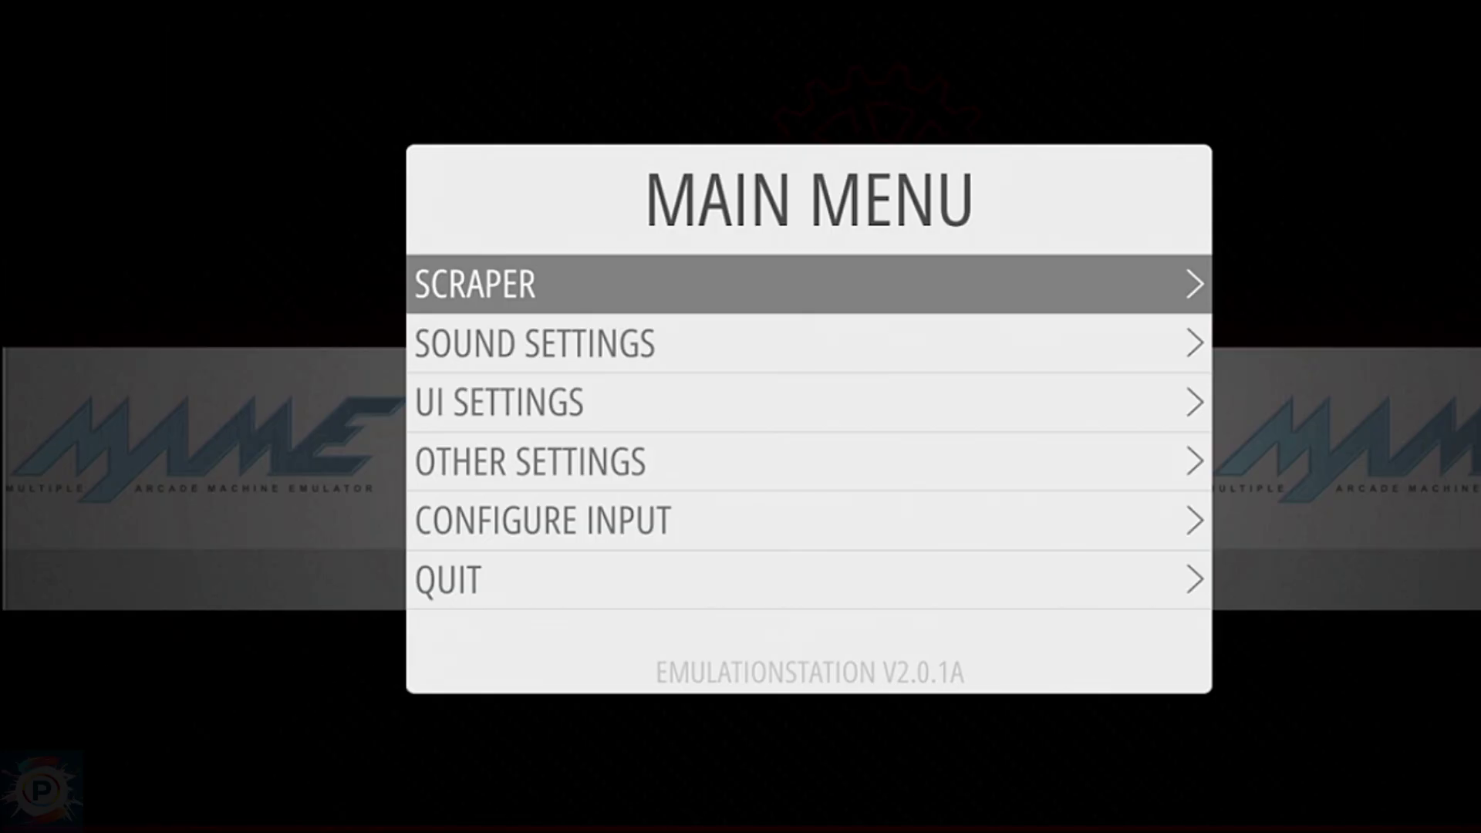
{"action": "key", "text": "Down"}
{"action": "key", "text": "Down"}
{"action": "key", "text": "Return"}
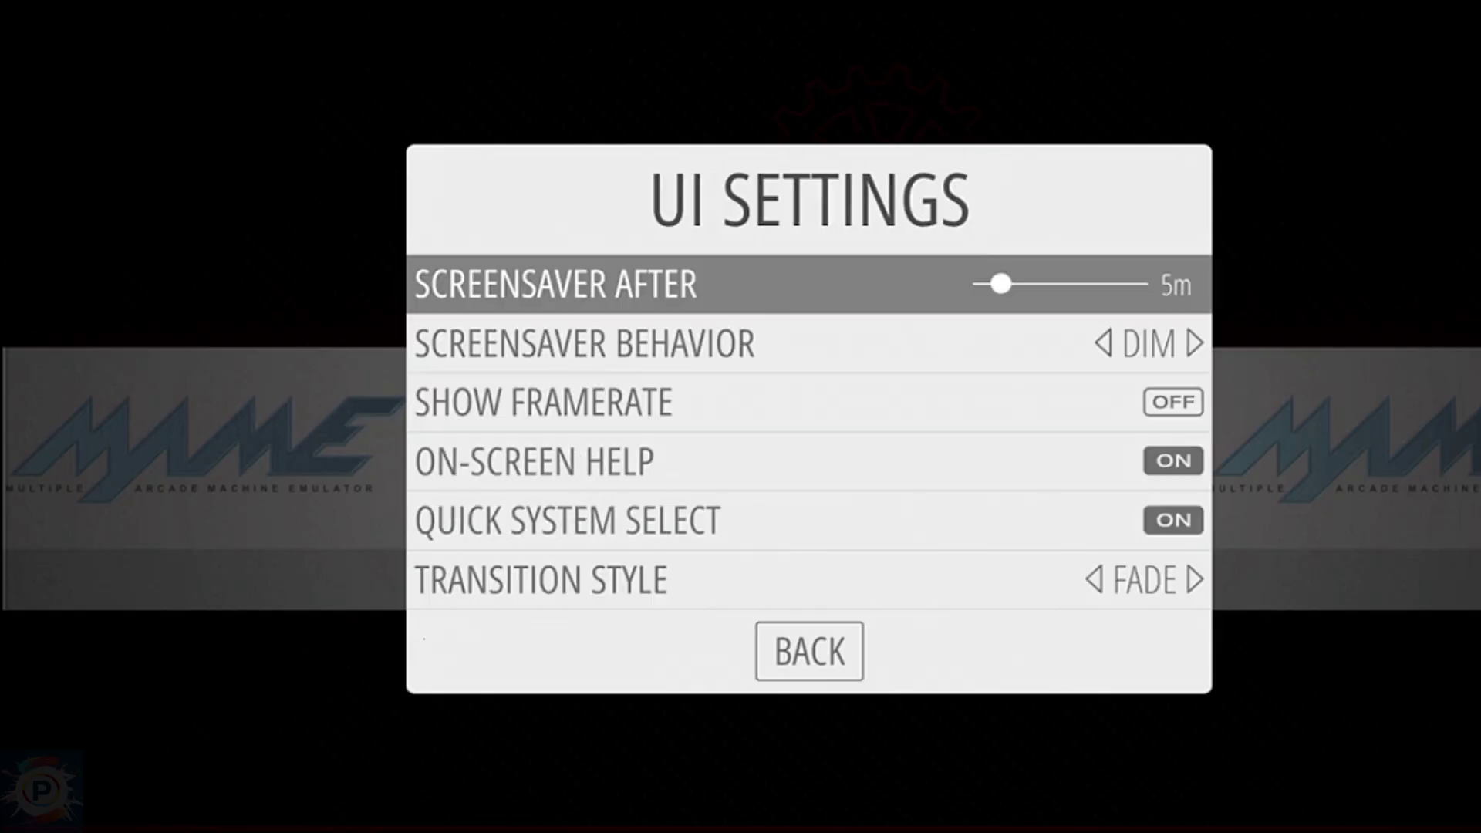
{"action": "key", "text": "Down"}
{"action": "key", "text": "Down"}
{"action": "key", "text": "Down"}
{"action": "key", "text": "Down"}
{"action": "key", "text": "Down"}
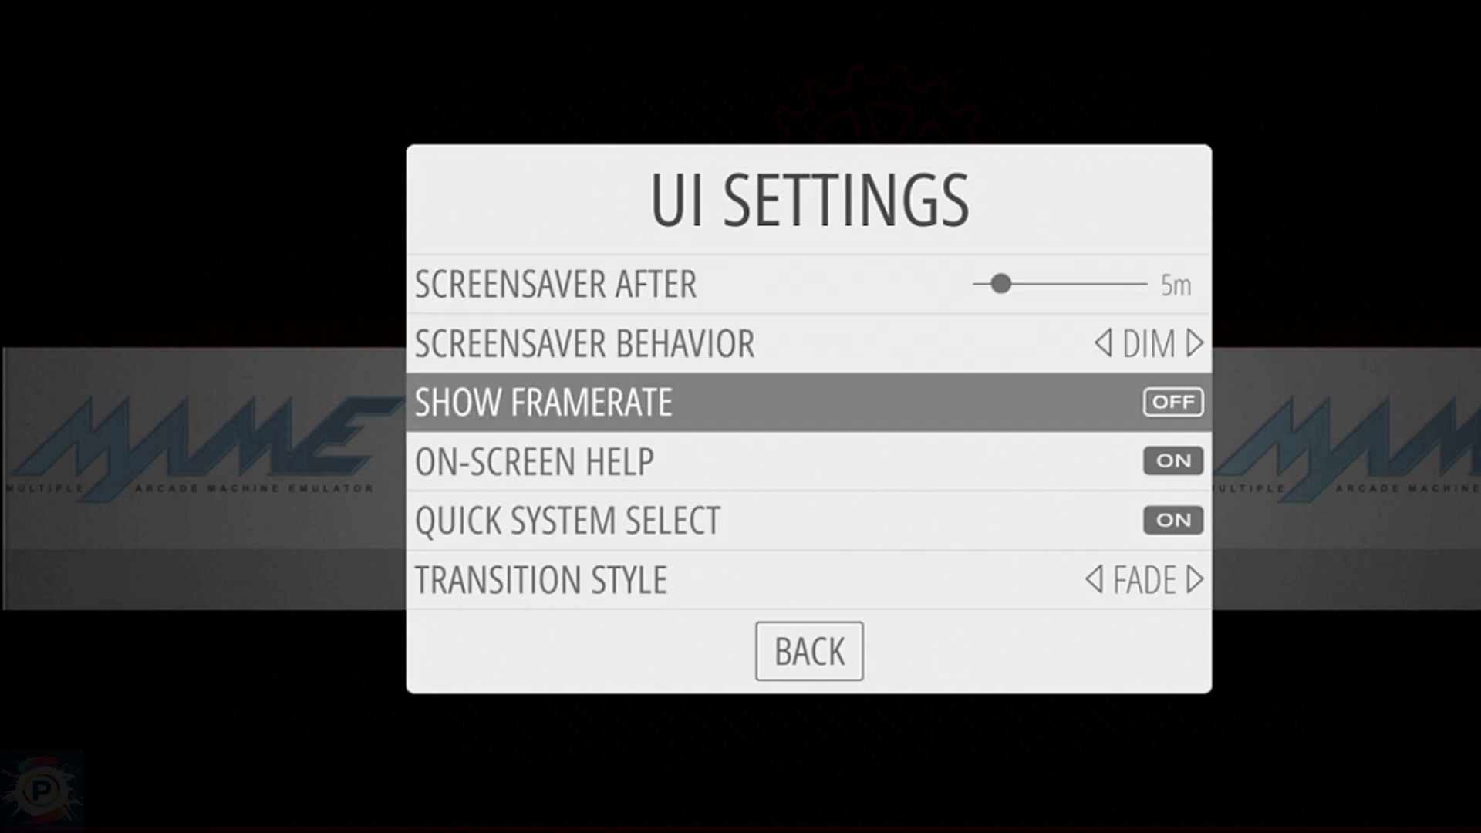
{"action": "key", "text": "Down"}
{"action": "key", "text": "Right"}
{"action": "key", "text": "Down"}
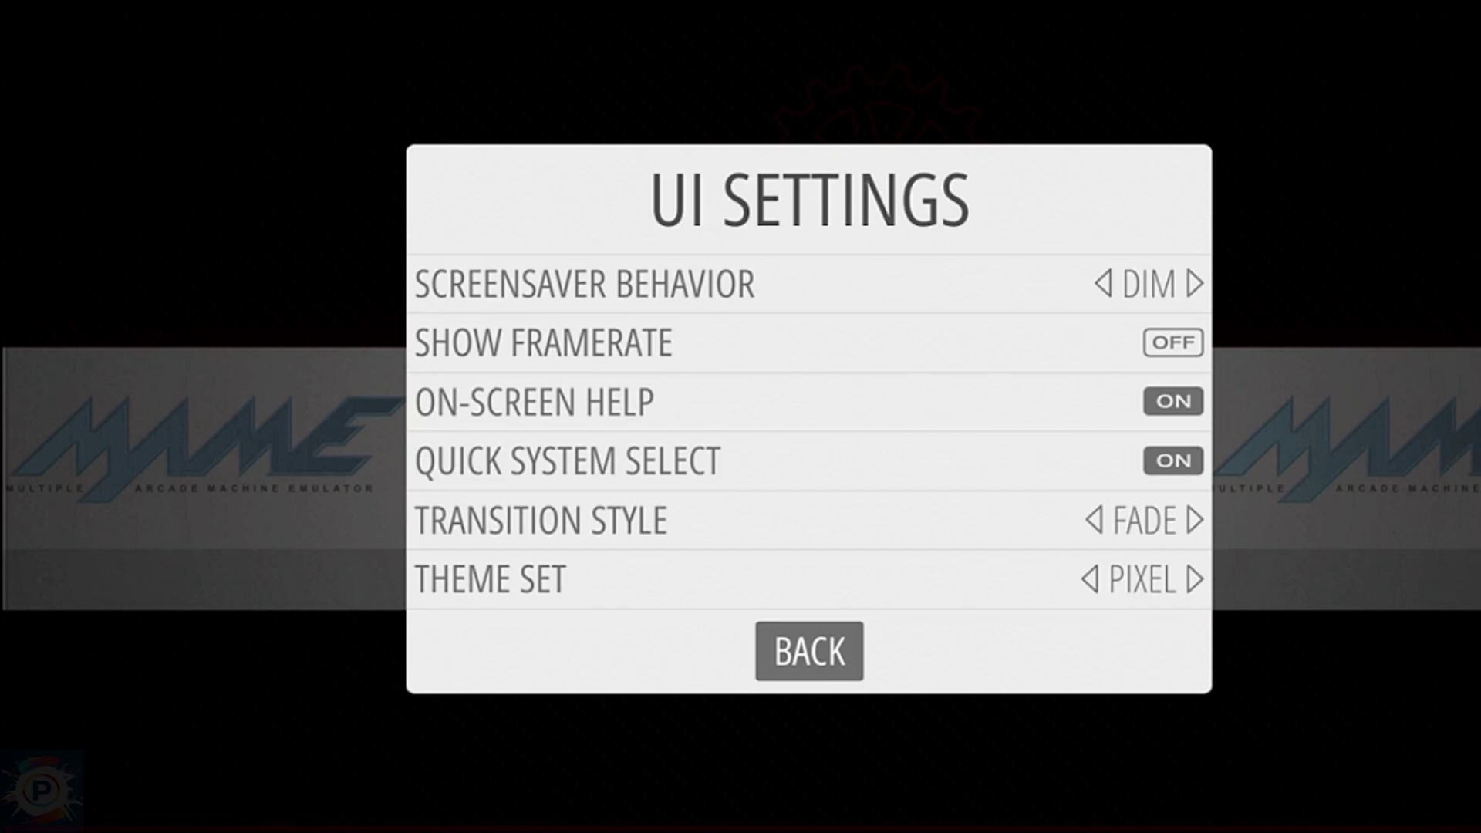
{"action": "key", "text": "Return"}
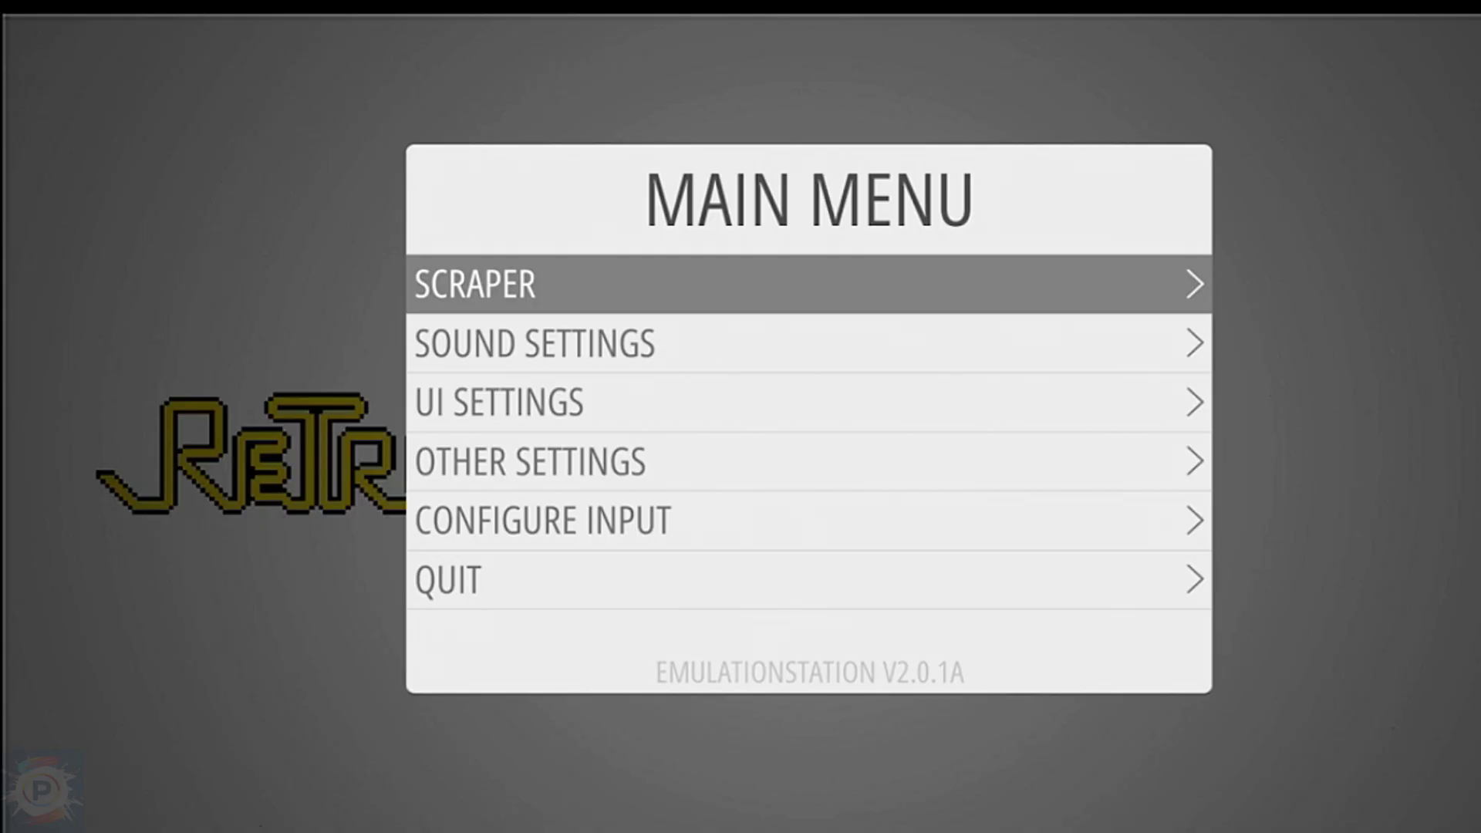
Step: Select the Quit entry in EmulationStation's main menu
{"action": "key", "text": "Down"}
{"action": "key", "text": "Down"}
{"action": "key", "text": "Down"}
{"action": "key", "text": "Down"}
{"action": "key", "text": "Down"}
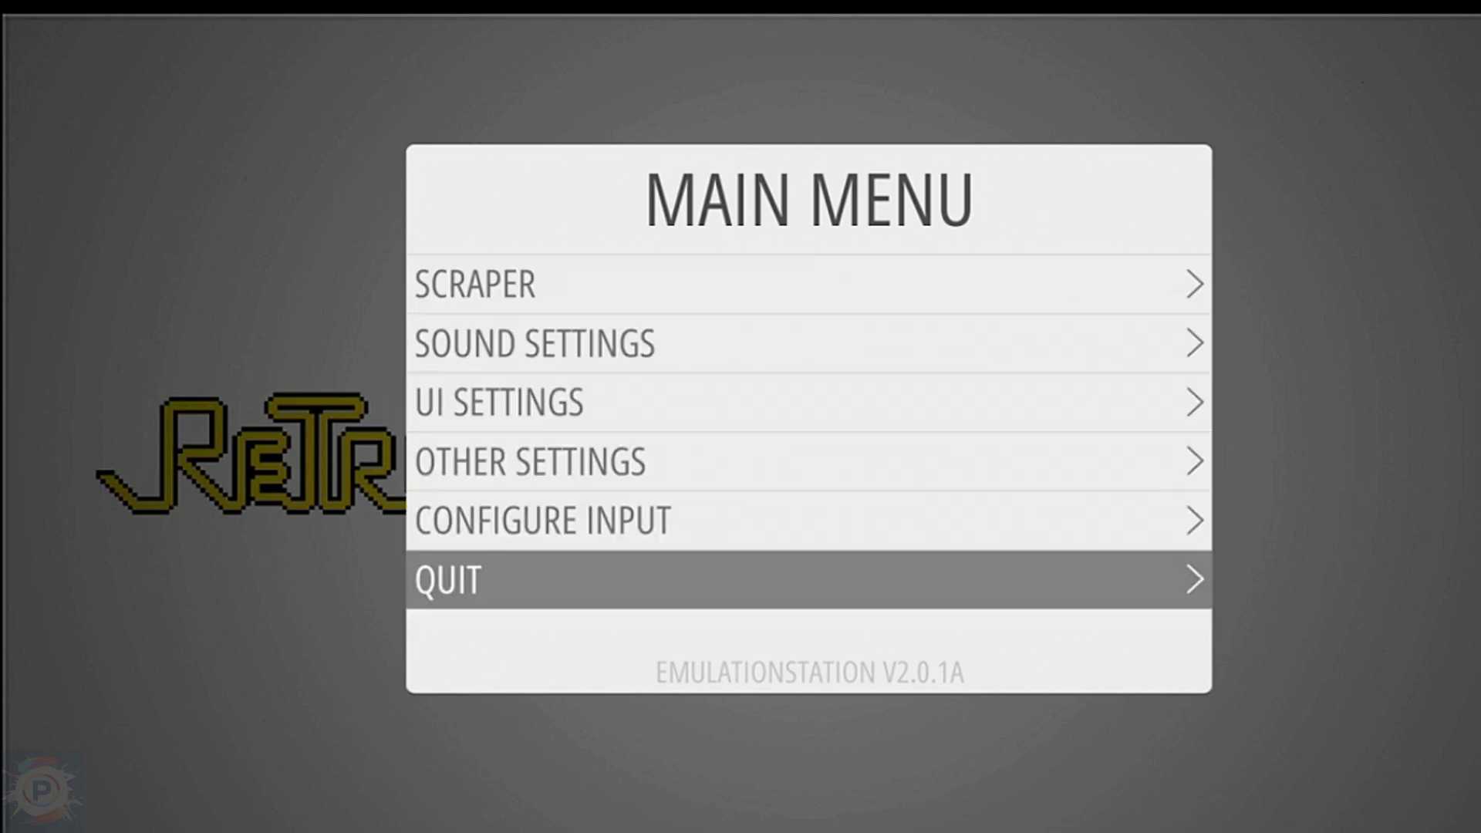